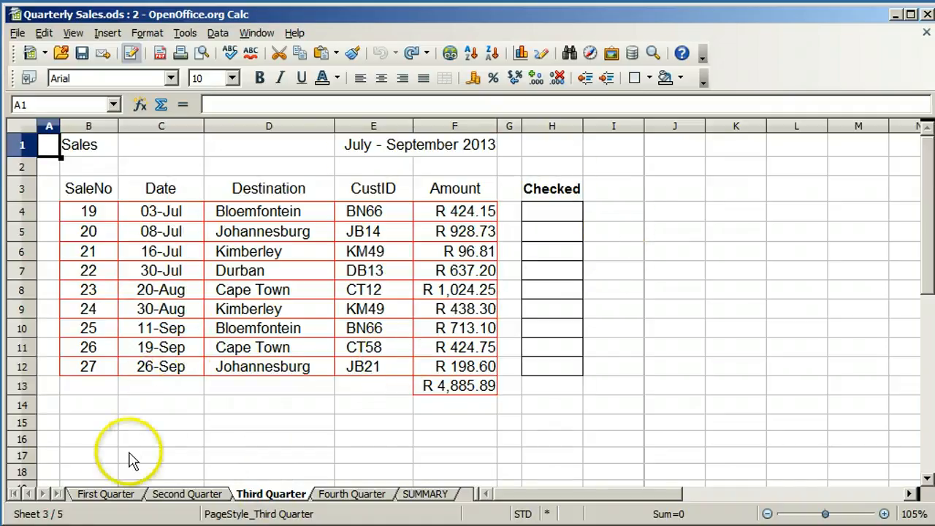
Open the First Quarter sheet in page preview
left_click(106, 495)
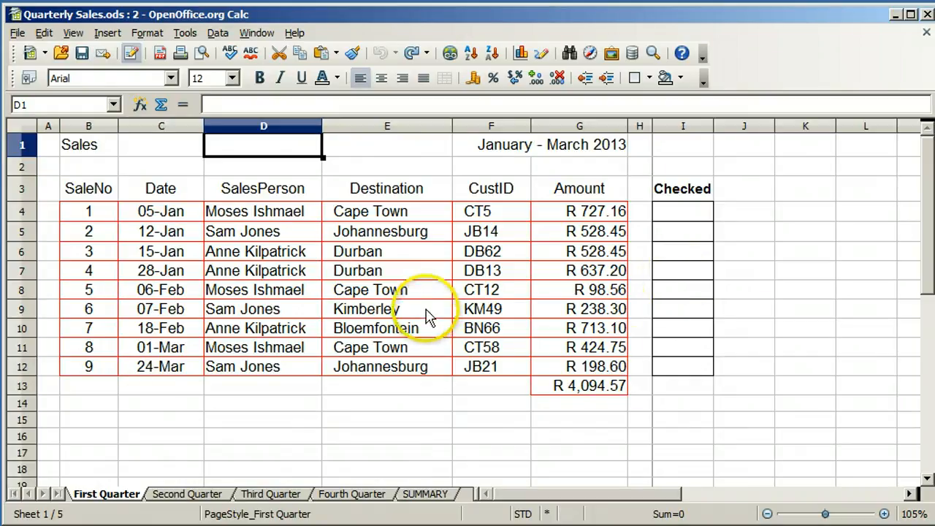
left_click(18, 34)
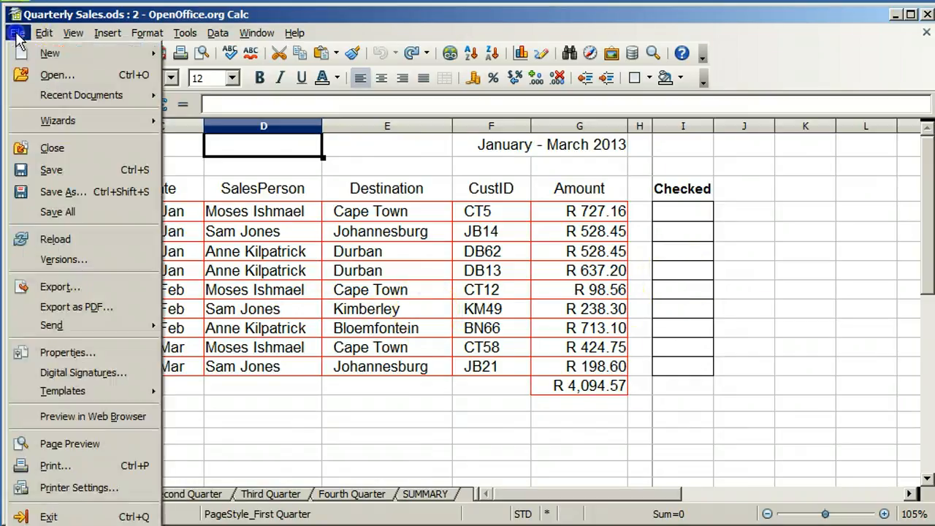
left_click(51, 448)
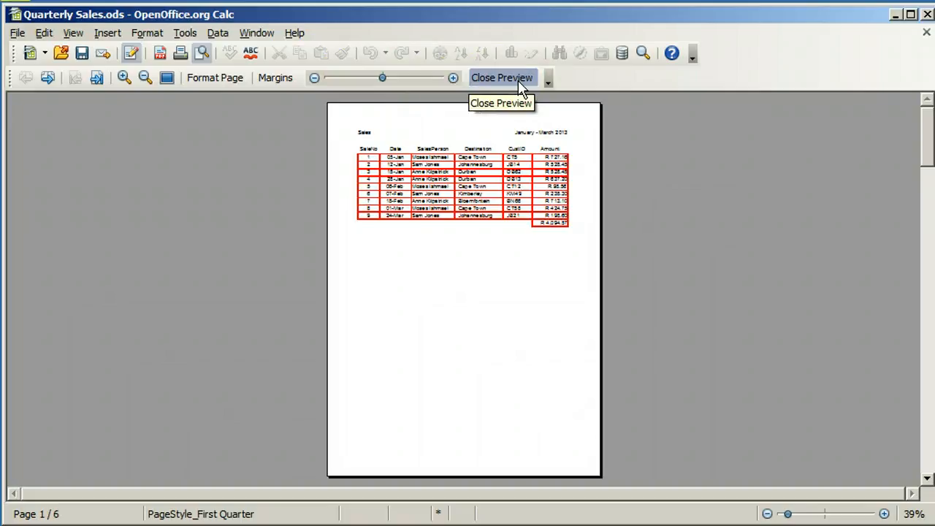
Review the previewed pages up to the Second Quarter page, return to the first page and enlarge it to 80%
left_click(48, 79)
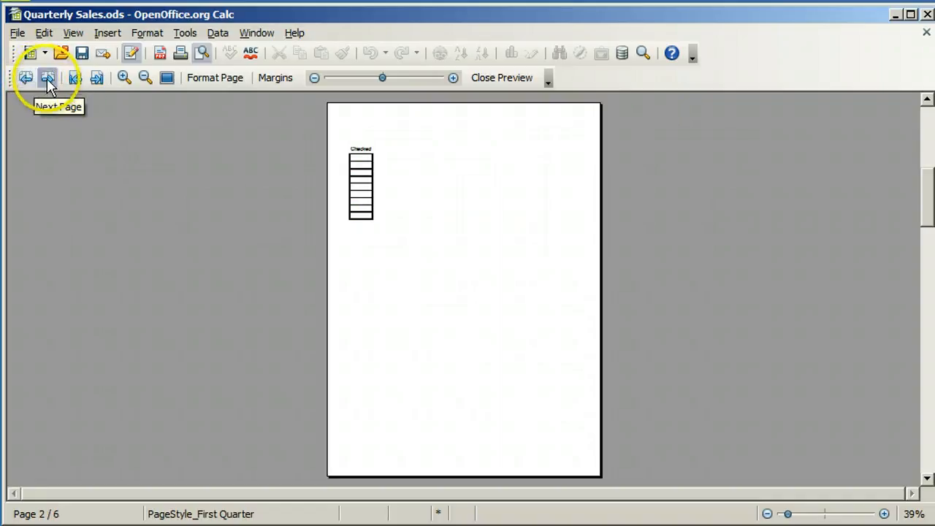
left_click(48, 78)
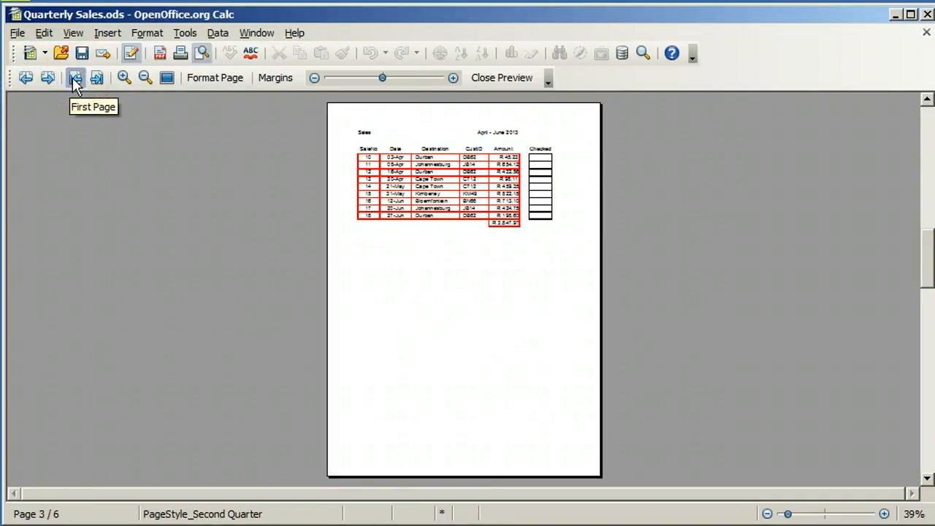
left_click(73, 78)
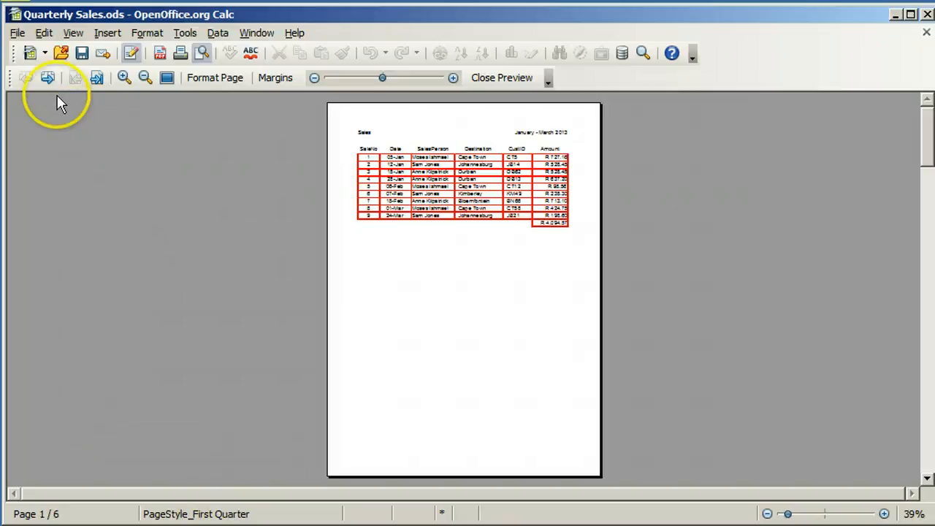
left_click(48, 79)
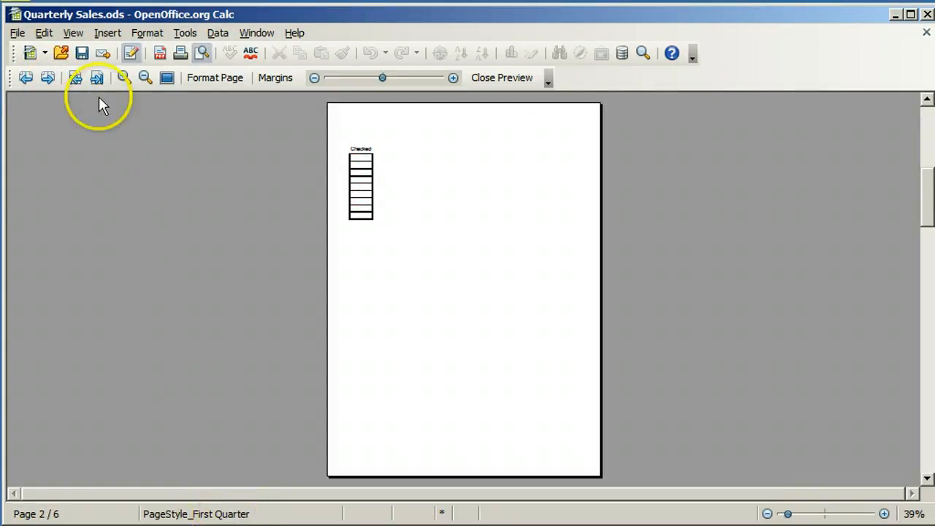
left_click(48, 78)
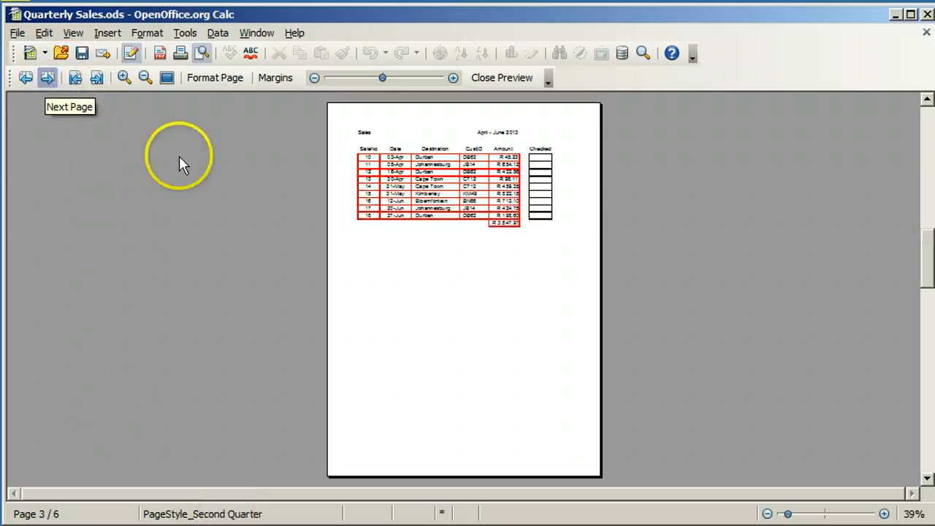
left_click(77, 81)
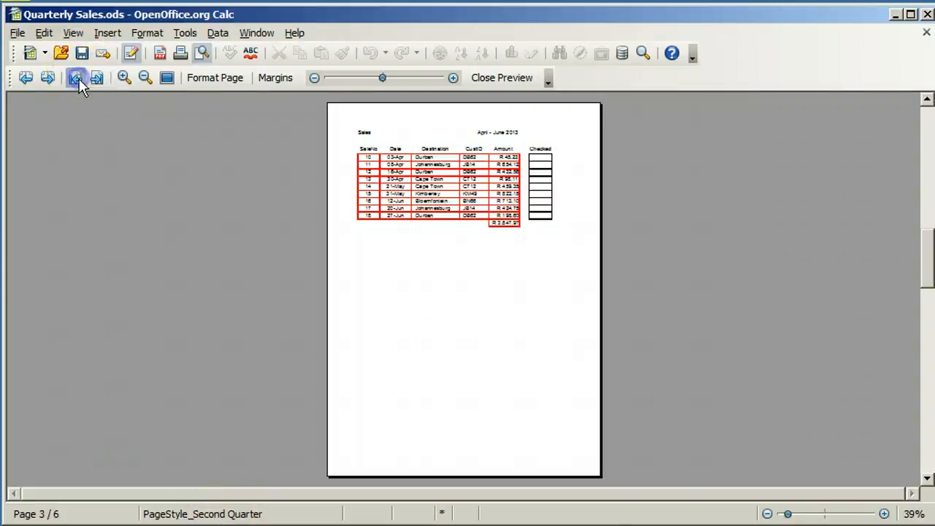
left_click(124, 77)
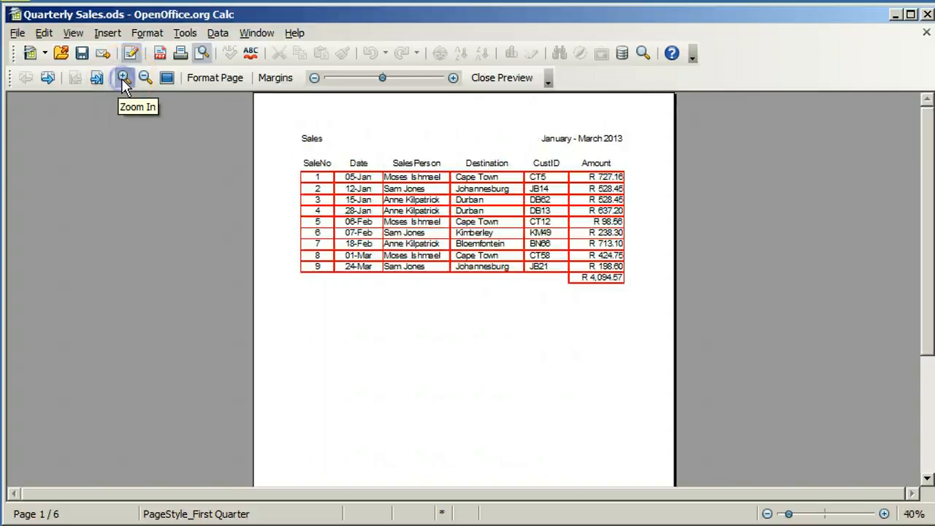
left_click(123, 77)
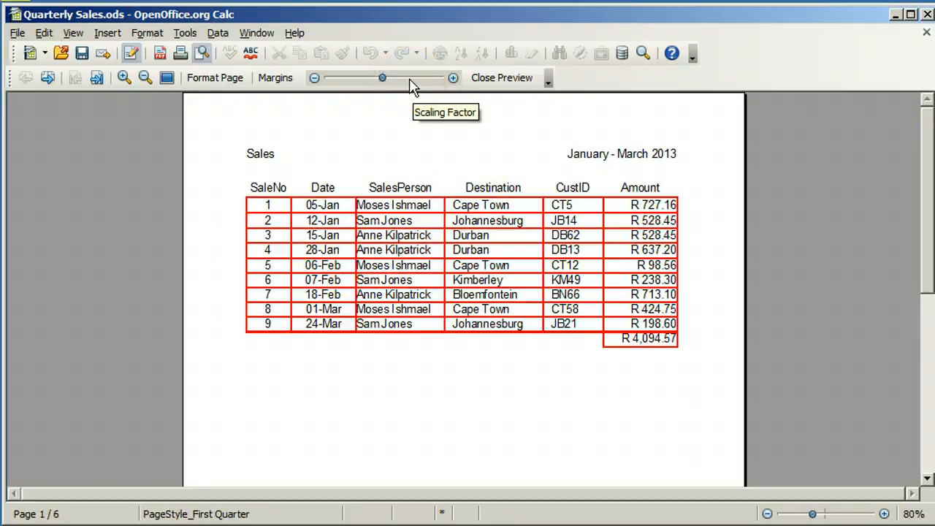
Try reducing the print scaling factor by two increments and restore the starting scale
left_click(315, 78)
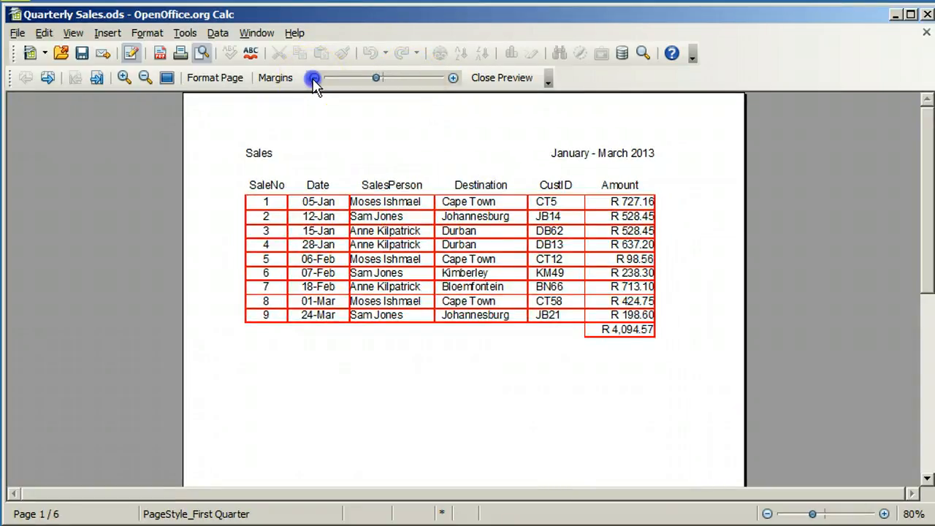
left_click(314, 78)
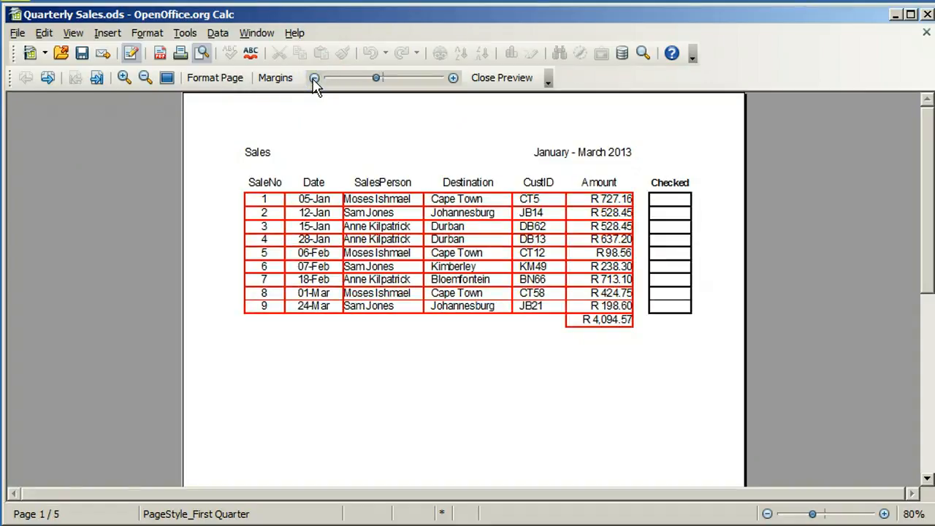
left_click(453, 79)
left_click(453, 78)
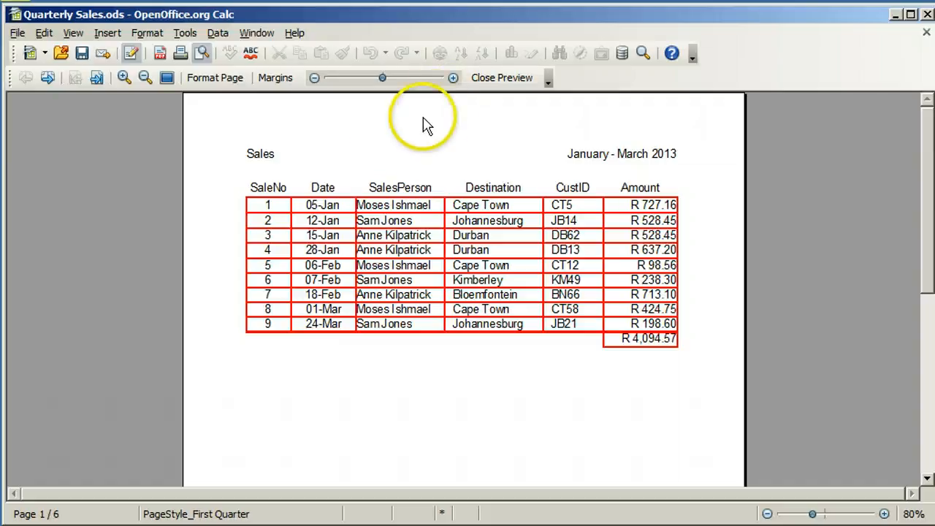
Show the margin guides and move the left and right page margins outward so the Checked column fits on the first page
left_click(275, 78)
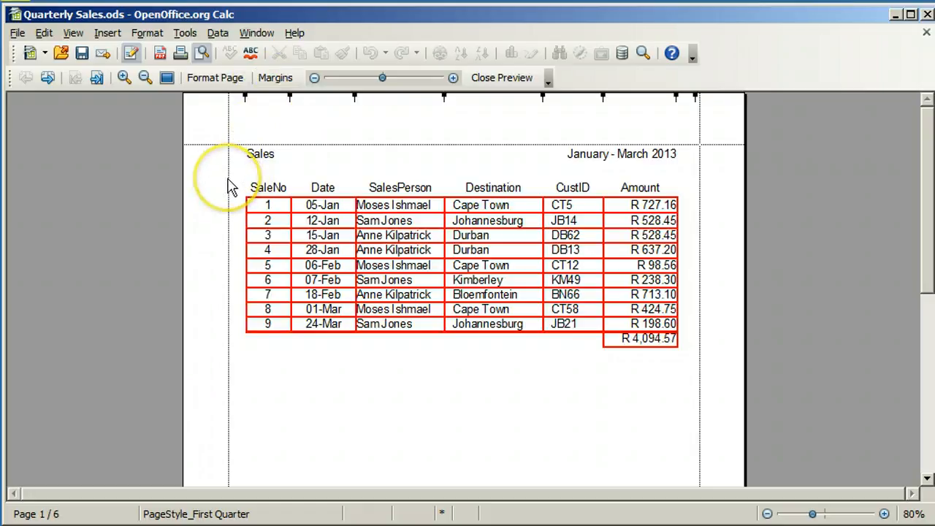
left_click_drag(228, 177, 207, 188)
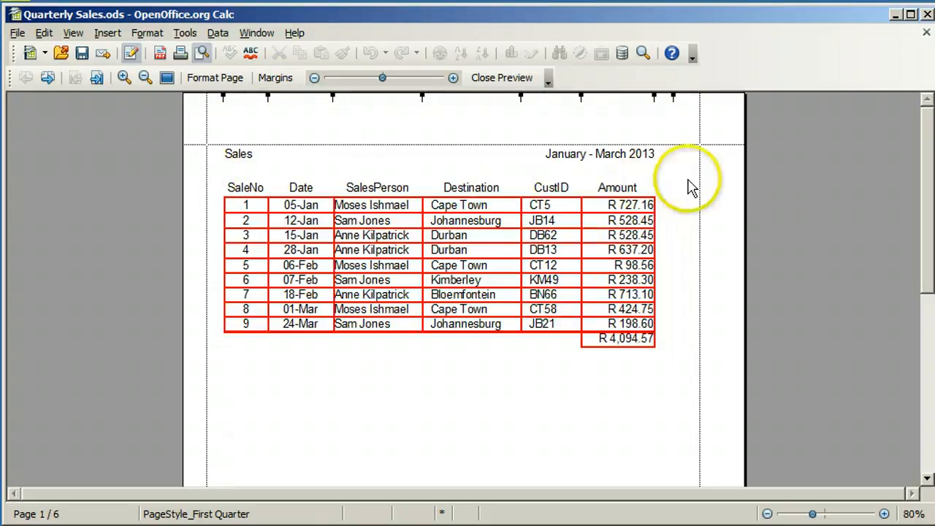
left_click_drag(702, 184, 719, 185)
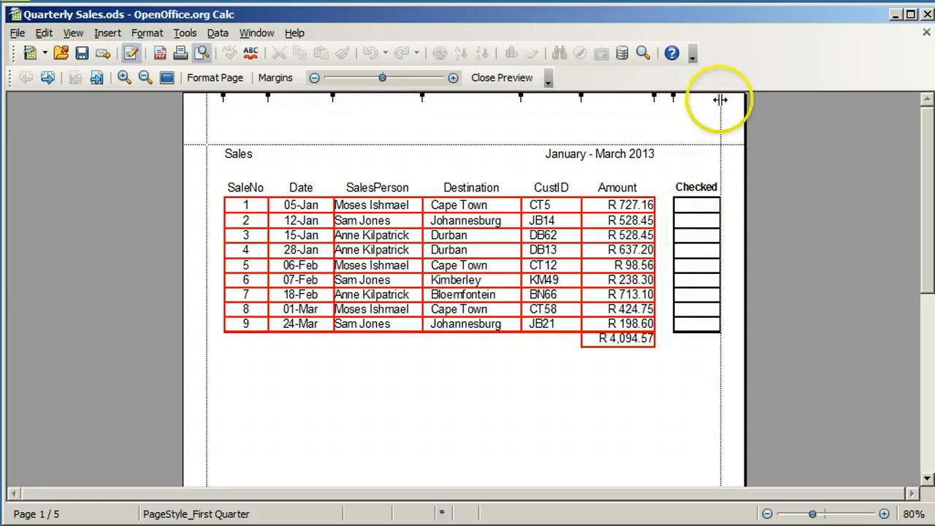
Narrow the left margin area to about 1.6 cm and the right to about 1.9 cm, adjusting the Checked and preceding blank column widths
left_click_drag(720, 97, 703, 103)
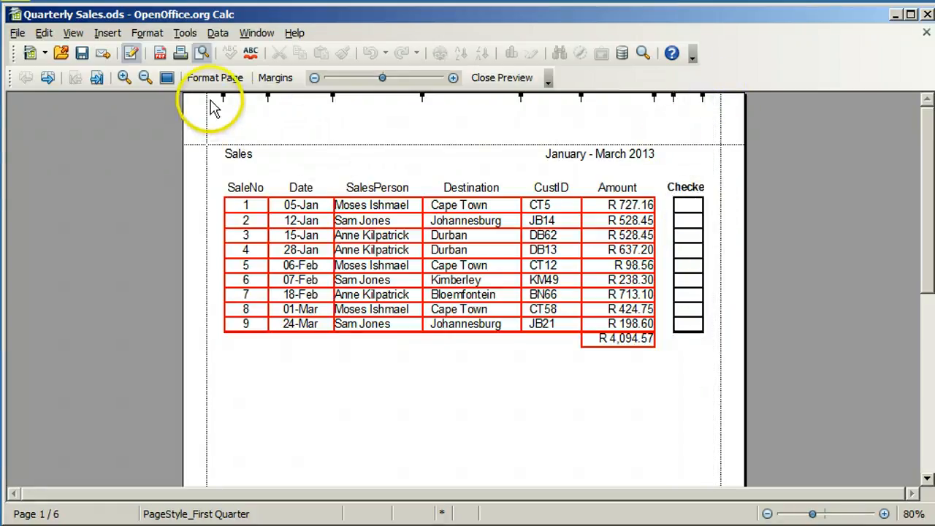
left_click_drag(207, 105, 225, 107)
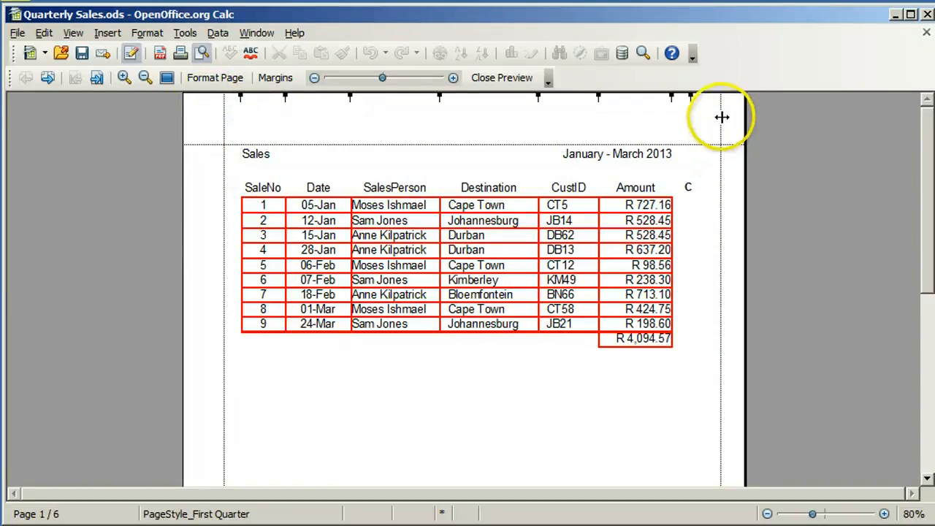
left_click_drag(722, 117, 707, 119)
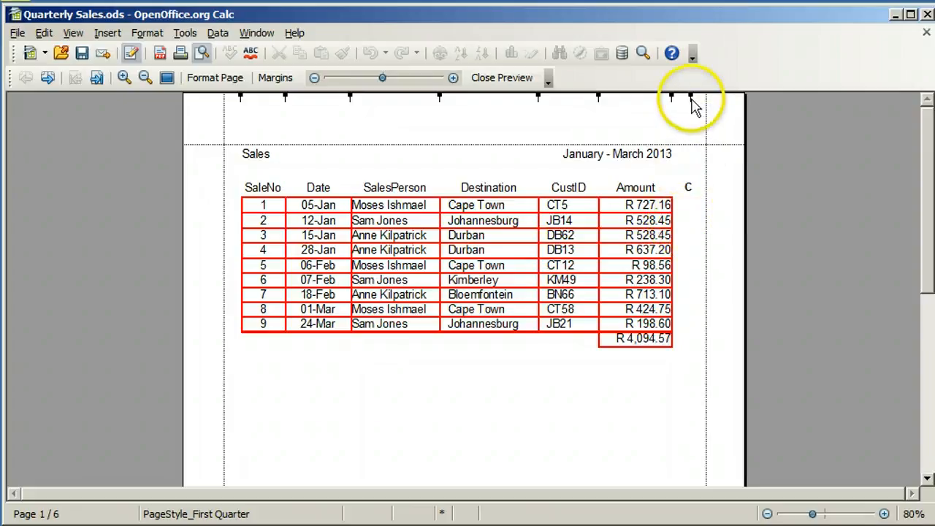
left_click_drag(691, 103, 701, 98)
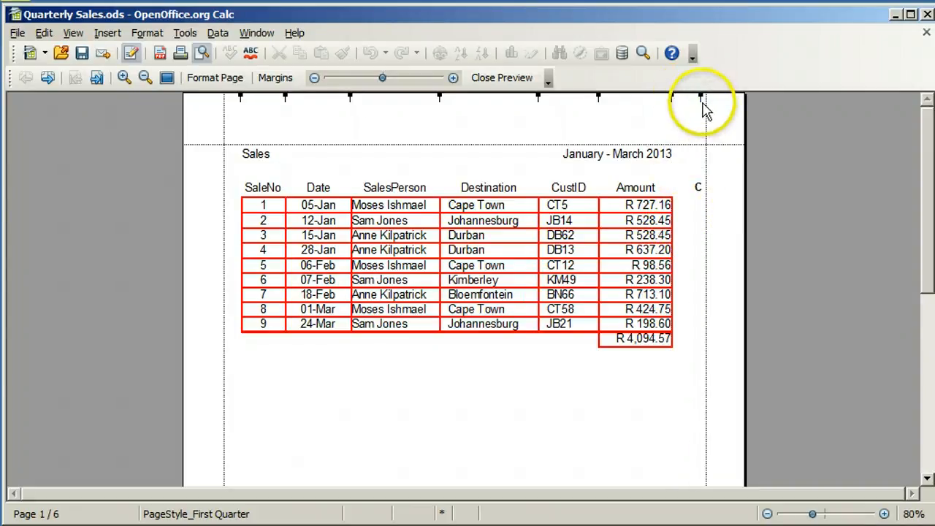
left_click_drag(706, 97, 697, 100)
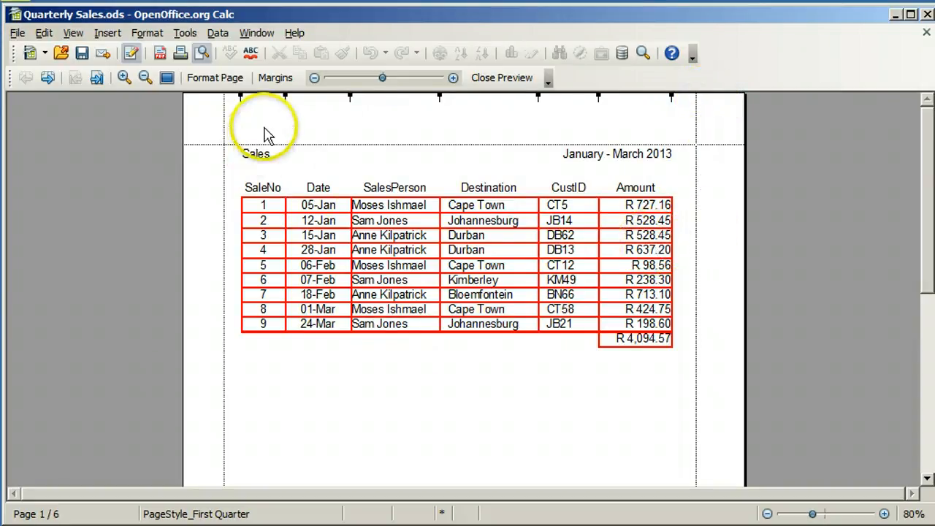
Set the First Quarter page orientation to Landscape and widen the Checked column to fit its heading
left_click(214, 78)
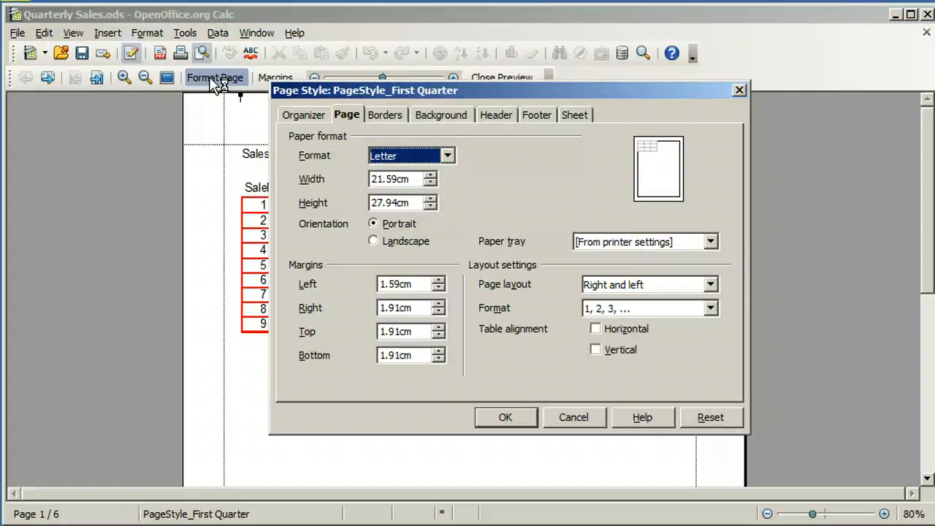
left_click(374, 242)
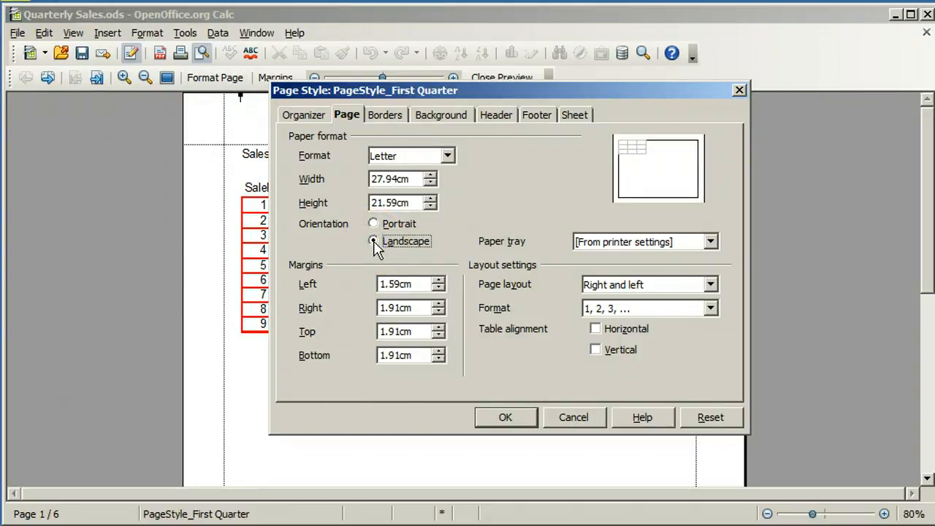
left_click(501, 418)
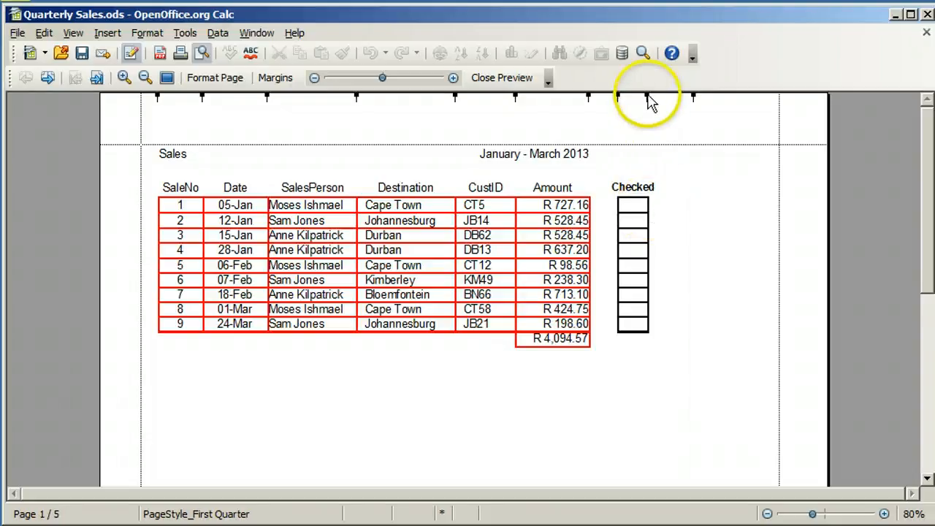
left_click_drag(648, 96, 659, 98)
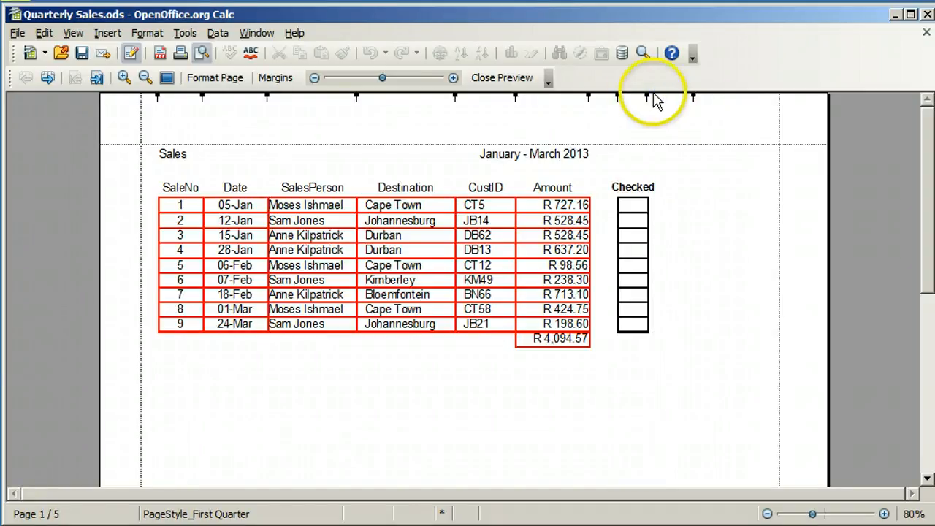
left_click_drag(648, 96, 665, 96)
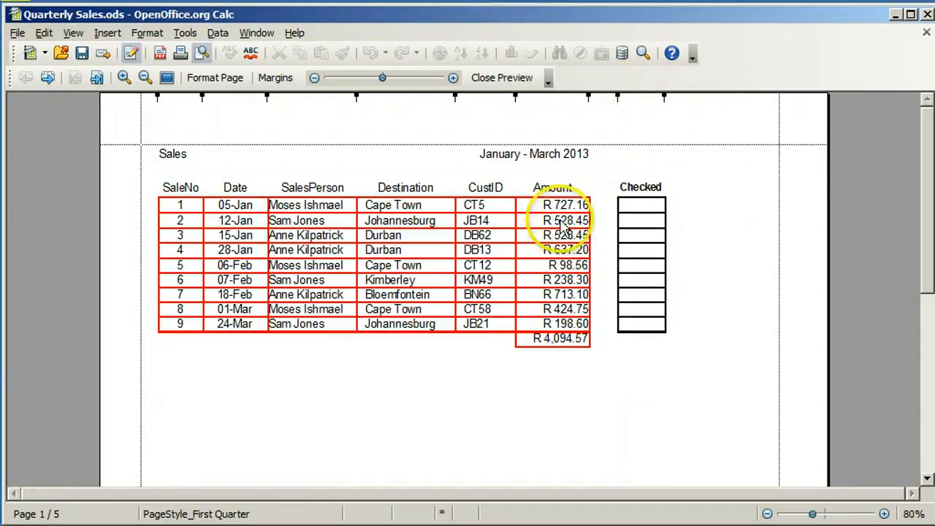
Turn on the page header for the First Quarter page style and insert the date field in its right area
left_click(212, 78)
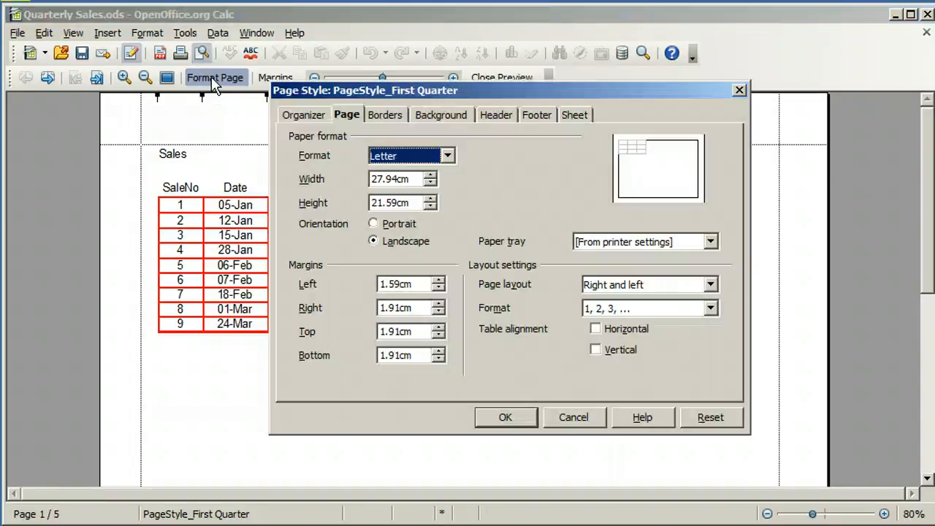
left_click(385, 117)
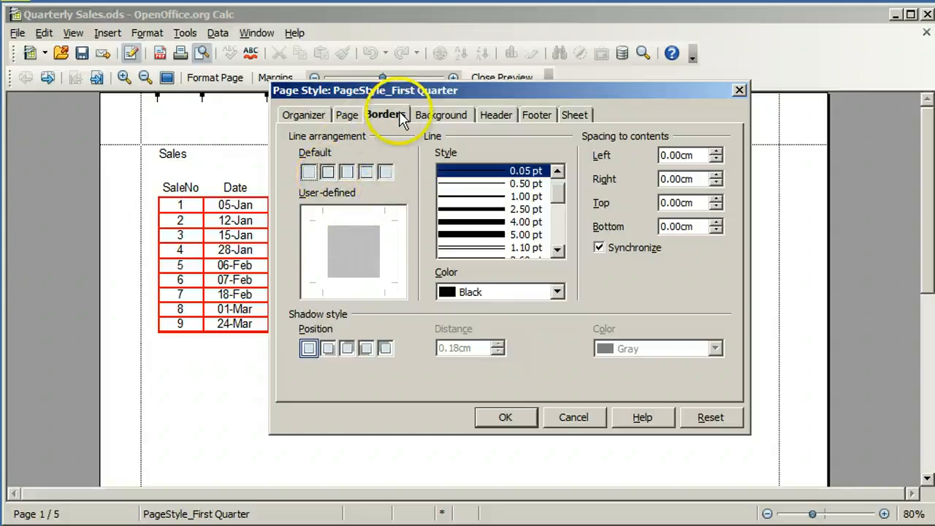
left_click(502, 117)
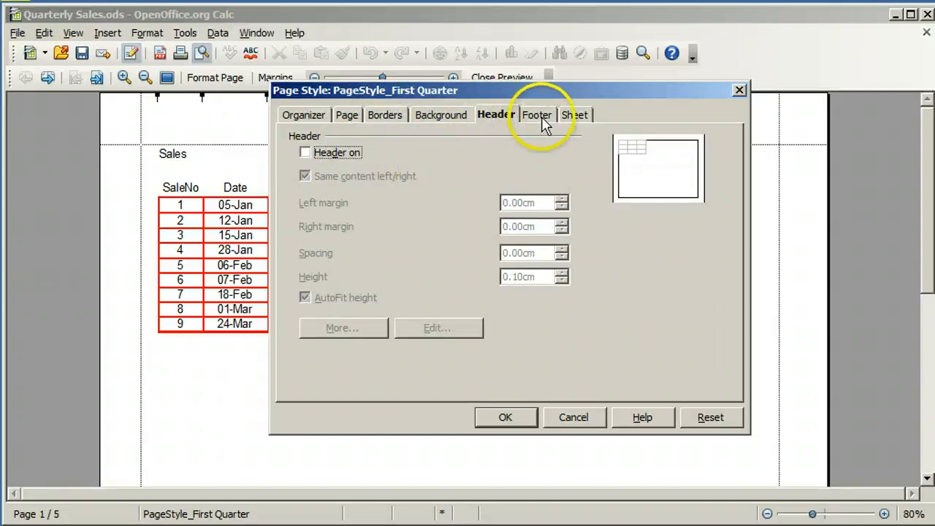
left_click(541, 121)
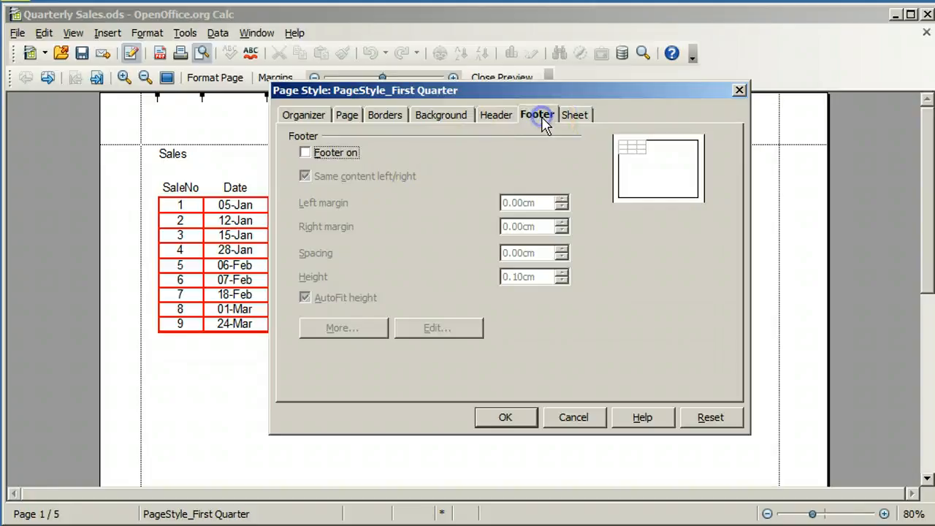
left_click(492, 120)
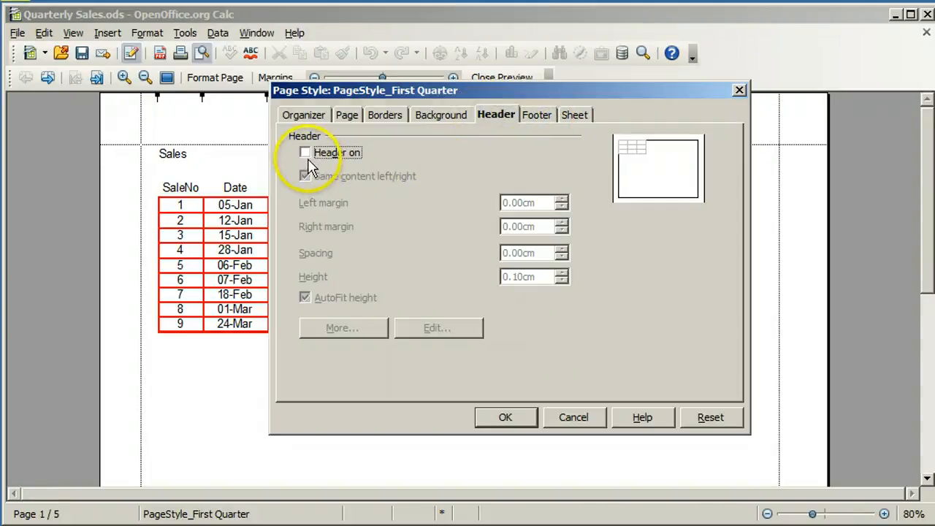
left_click(306, 154)
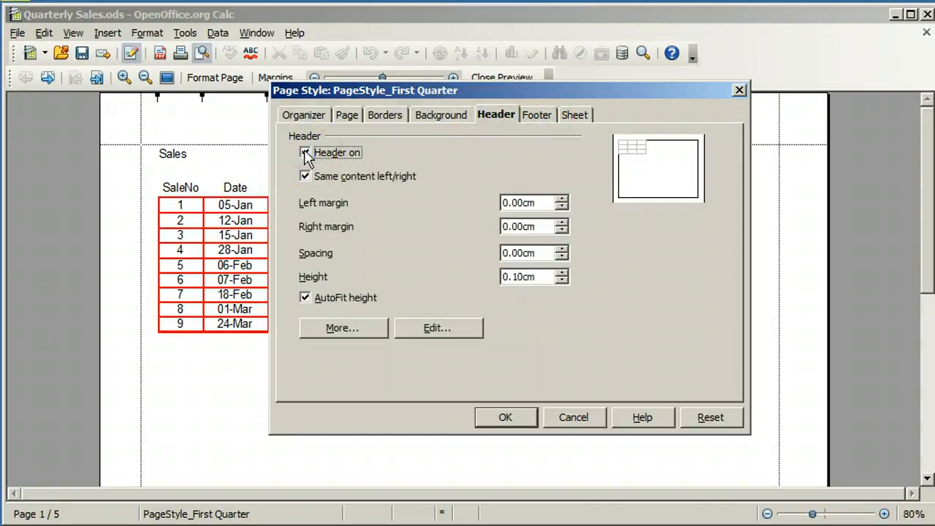
left_click(430, 331)
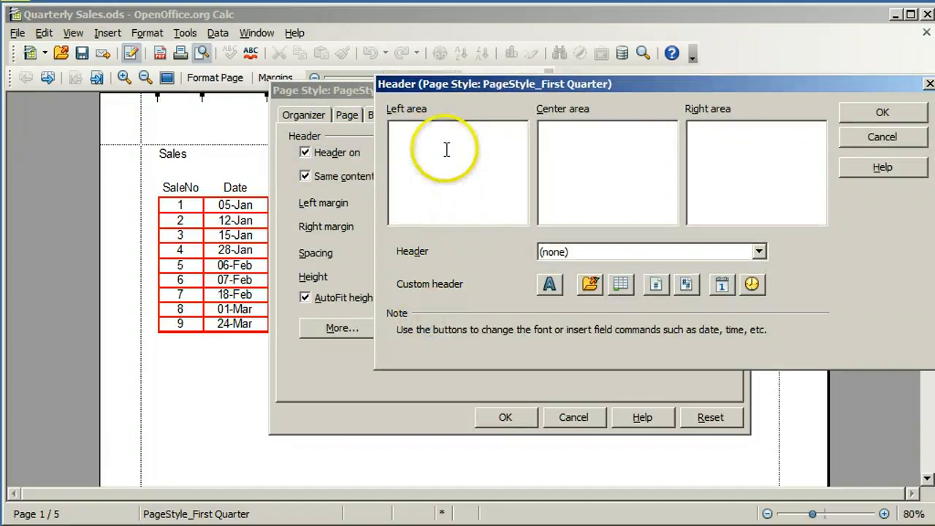
left_click(738, 149)
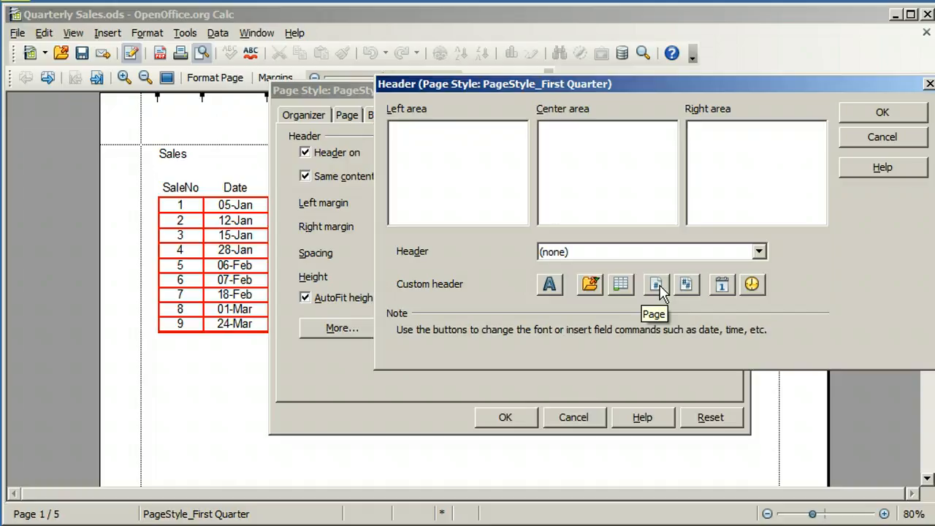
left_click(722, 287)
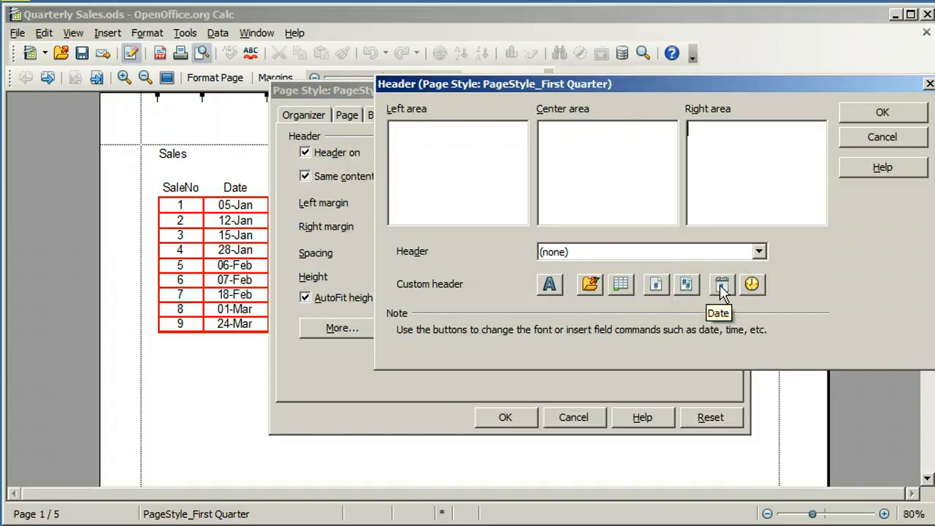
left_click(722, 287)
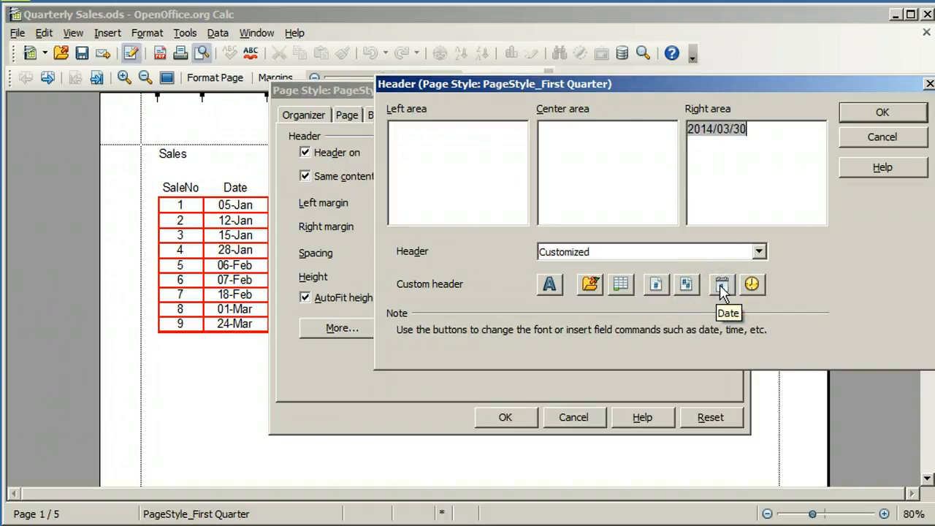
left_click(859, 111)
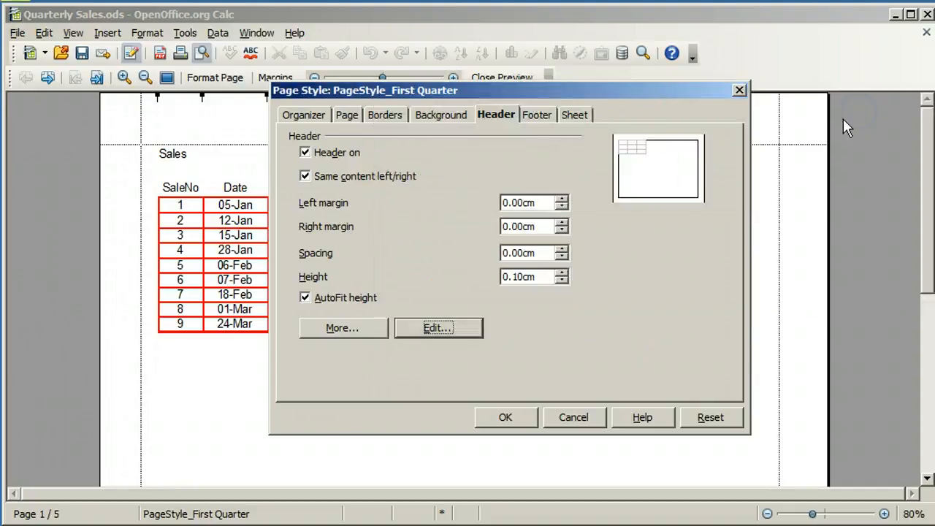
Turn on the page footer, insert the page number in its center area, and apply the page style changes
left_click(538, 117)
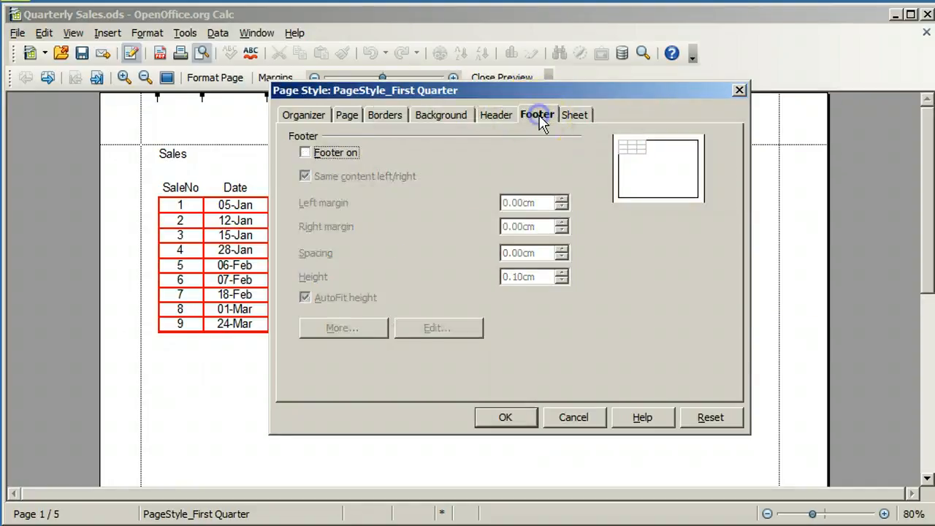
left_click(305, 153)
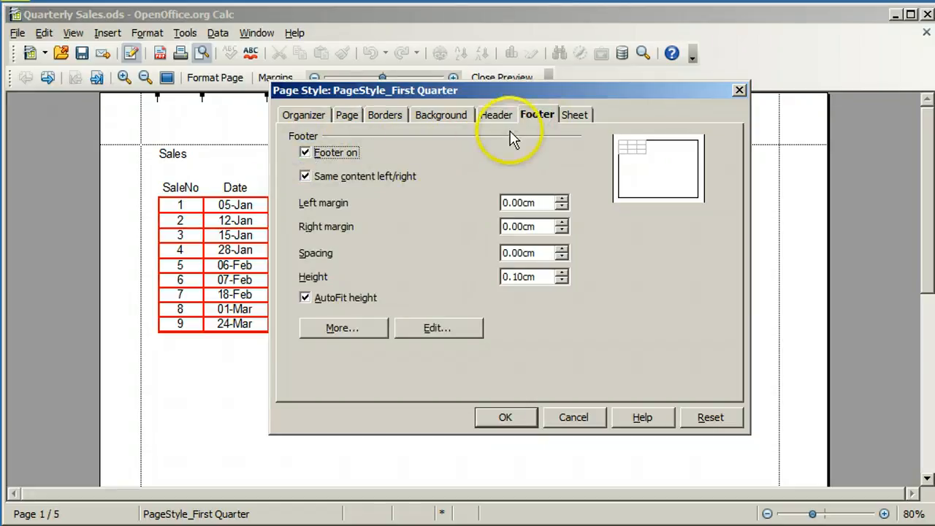
left_click(437, 328)
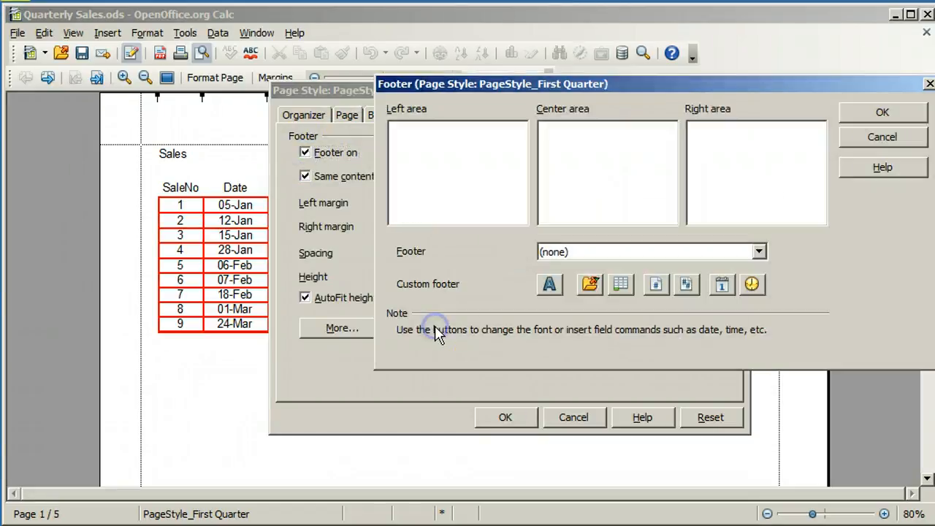
left_click(578, 161)
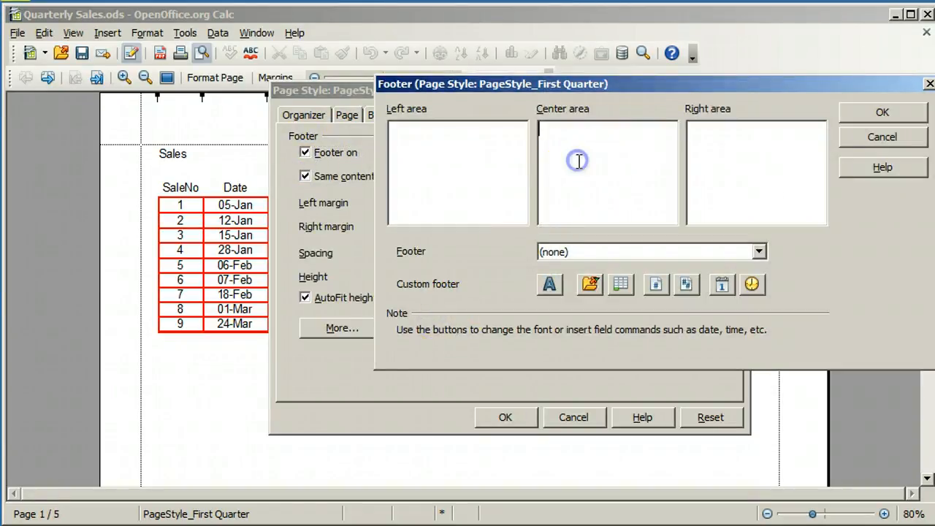
left_click(656, 286)
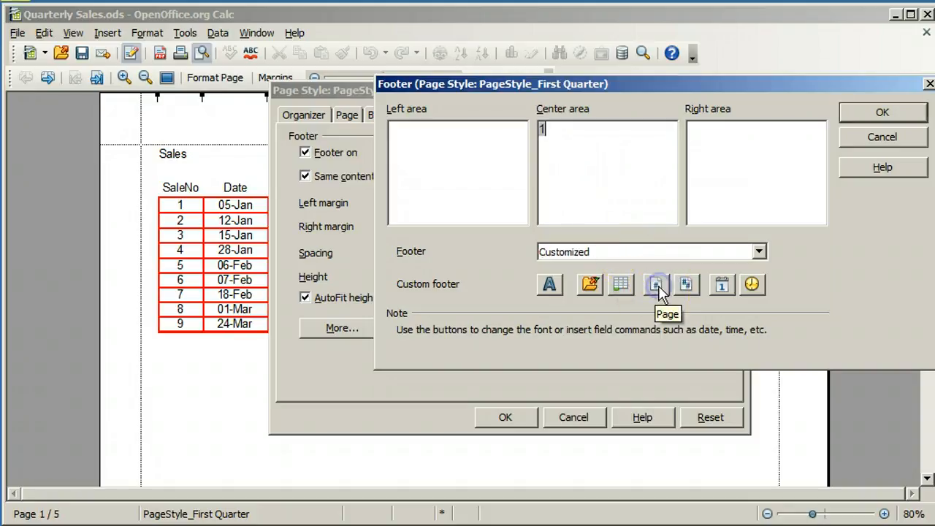
left_click(862, 115)
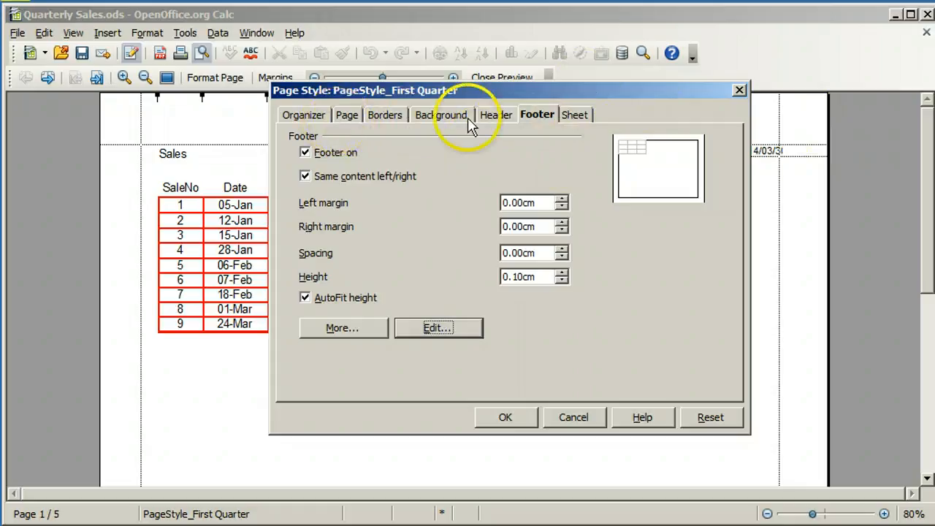
left_click(503, 417)
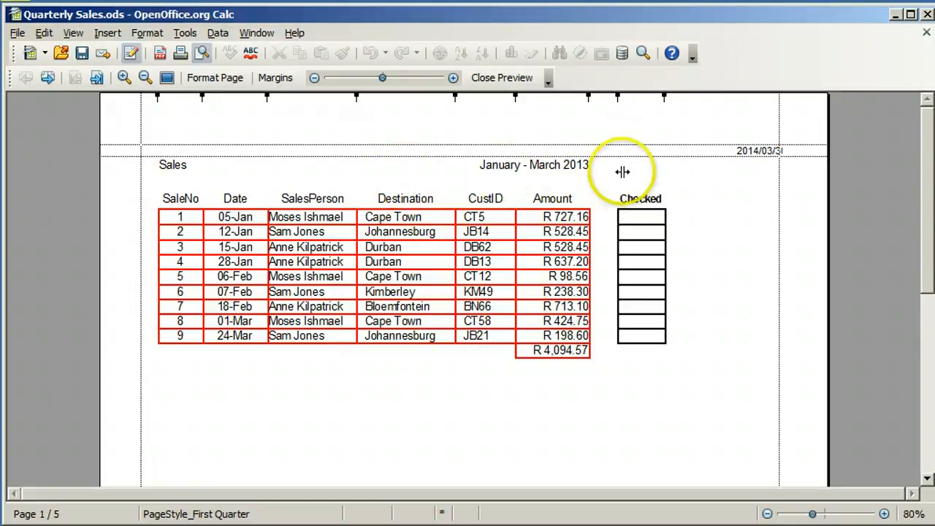
scroll(744, 291, "down", 5)
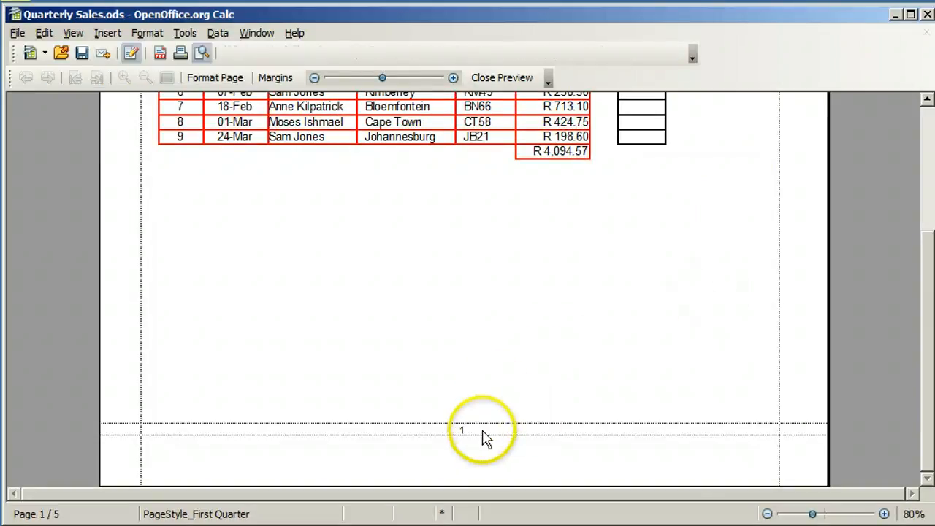
Close the print preview and format the column headings in B3:G3 as bold red Batang text
left_click(502, 78)
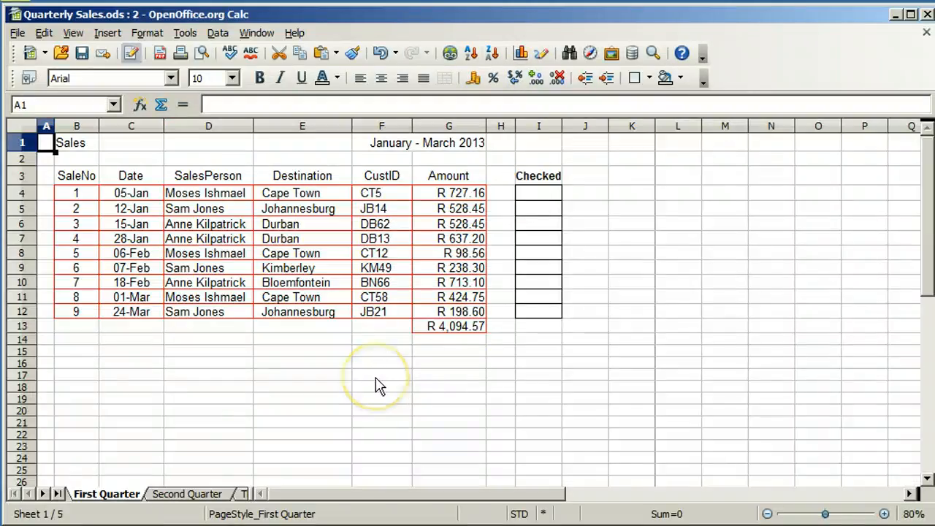
key("Down")
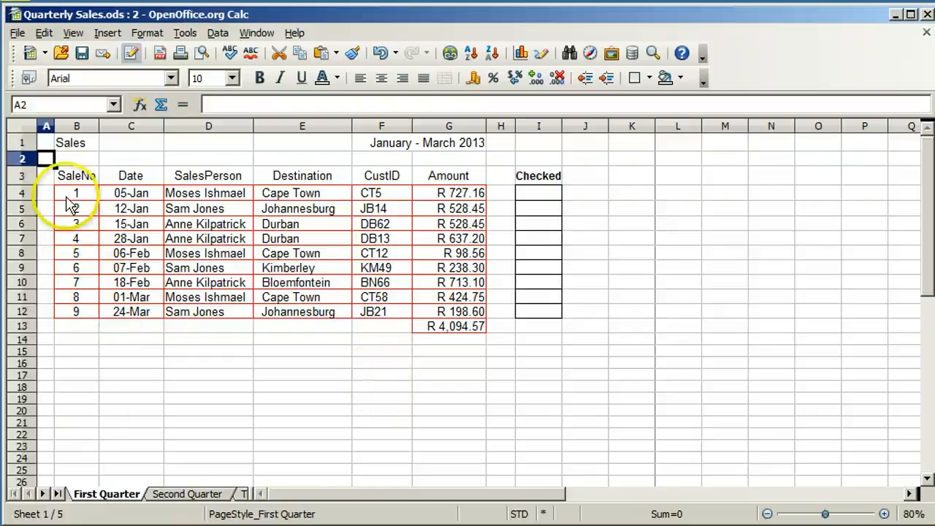
left_click_drag(78, 178, 436, 179)
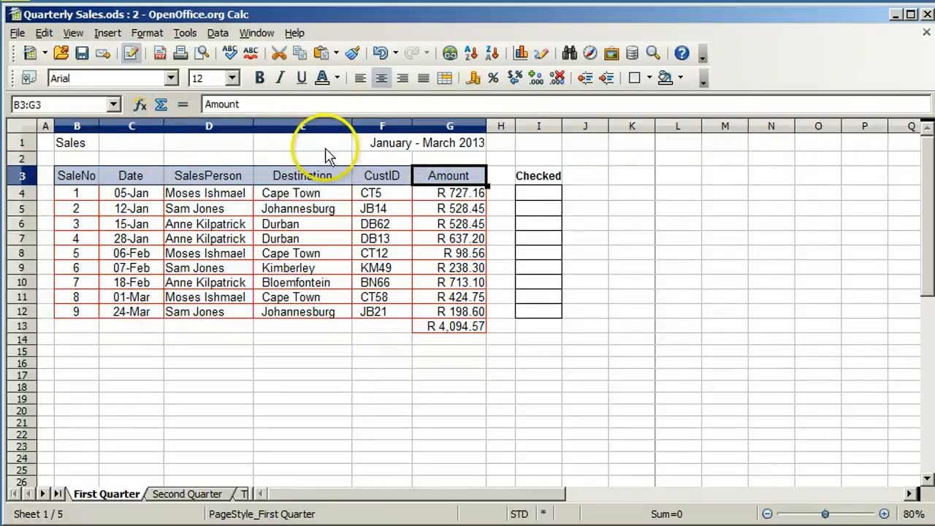
left_click(260, 85)
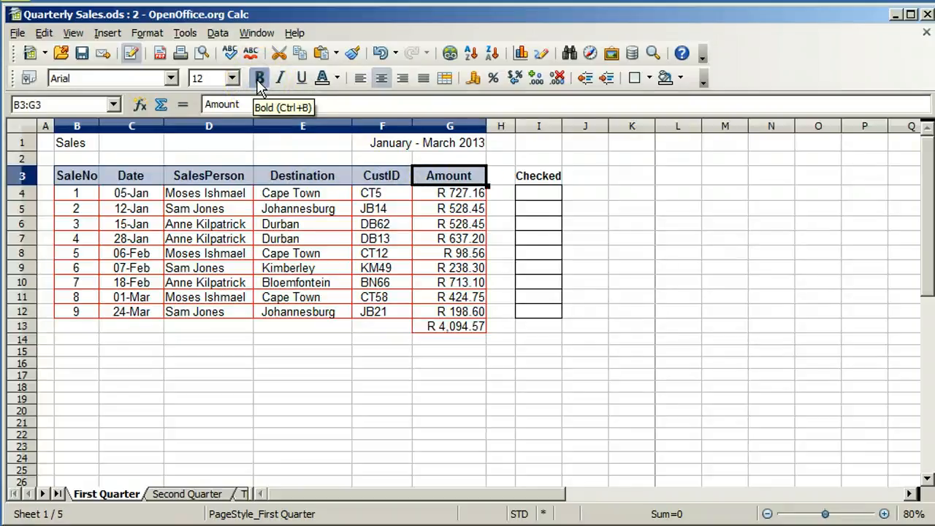
left_click(172, 77)
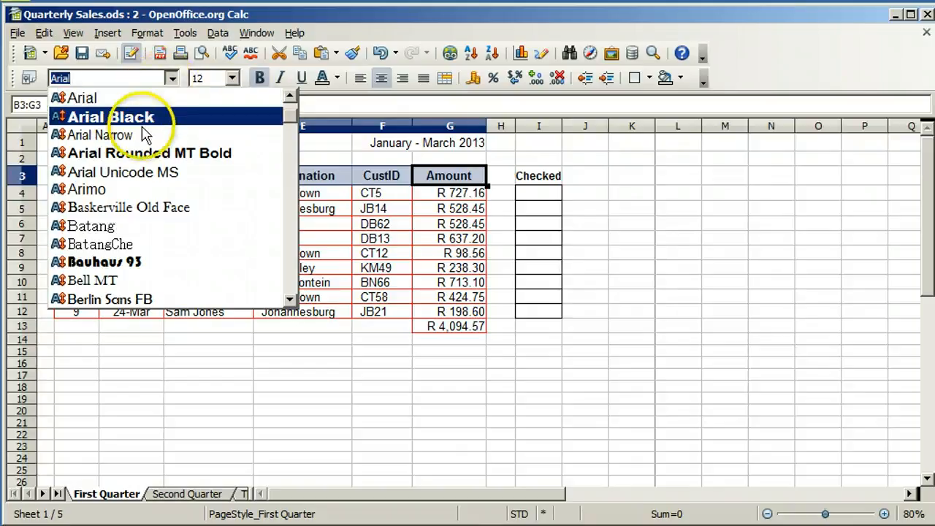
left_click(110, 226)
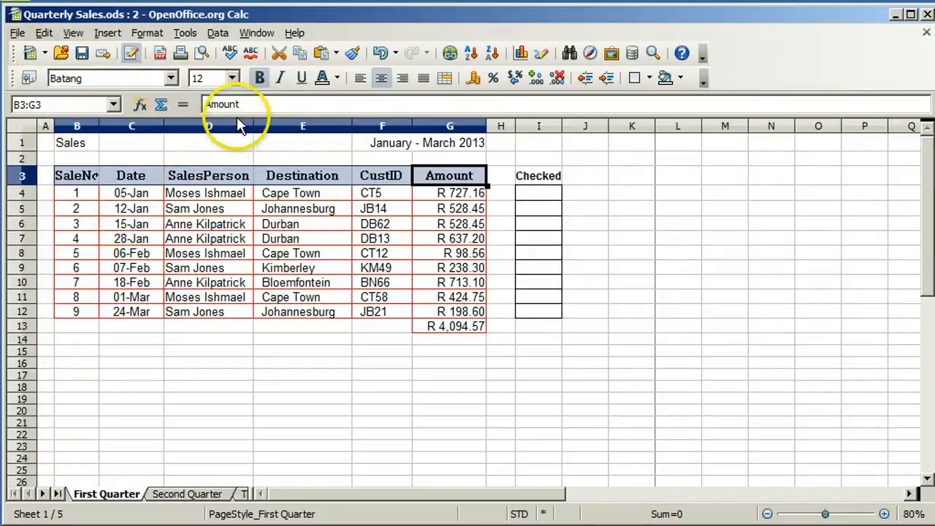
left_click(338, 78)
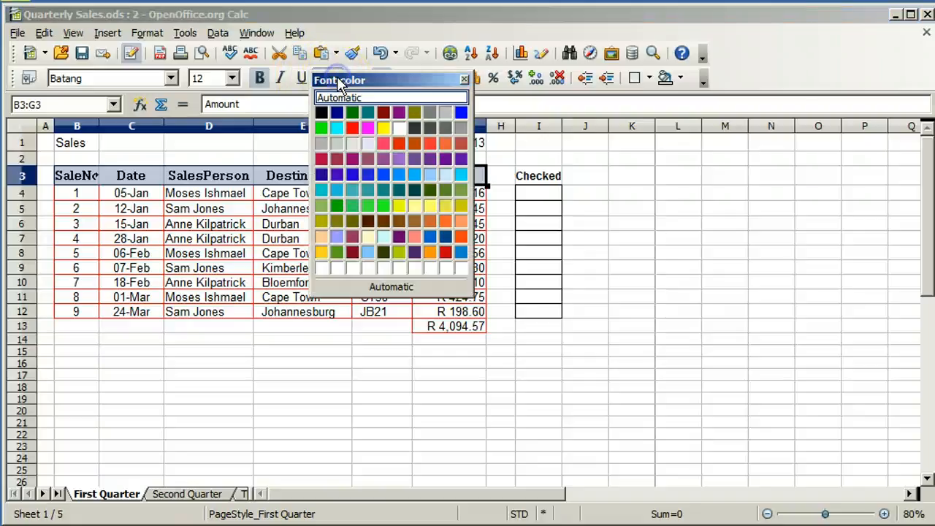
left_click(352, 128)
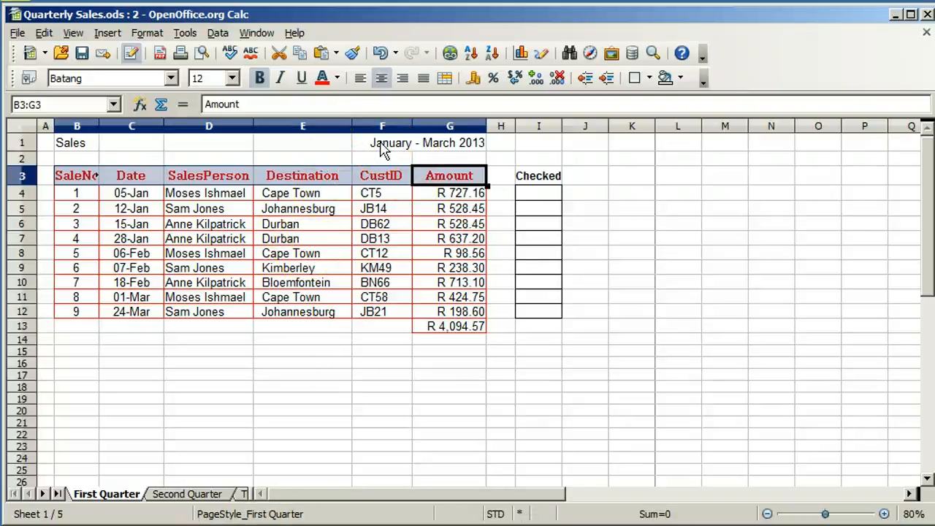
Format only the year 2013 in cell F1's period text as 13 pt bold
left_click(381, 145)
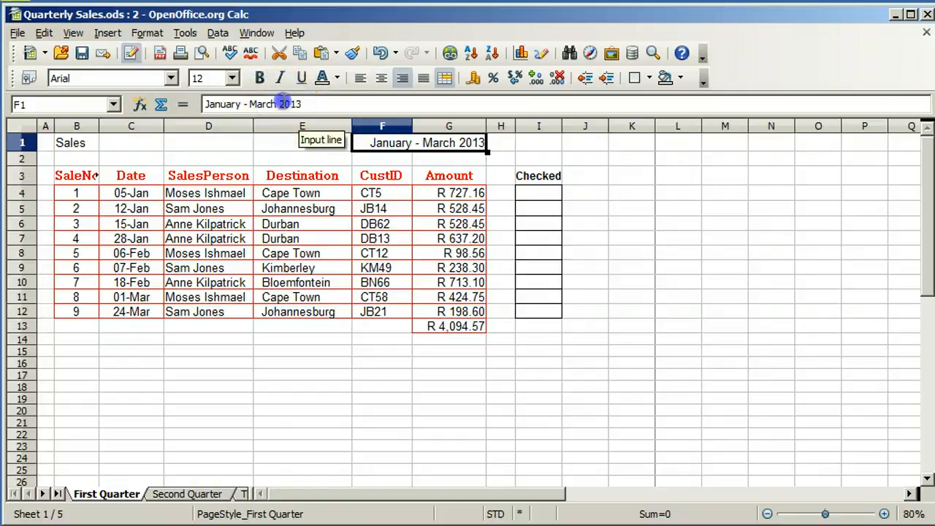
left_click_drag(279, 104, 303, 101)
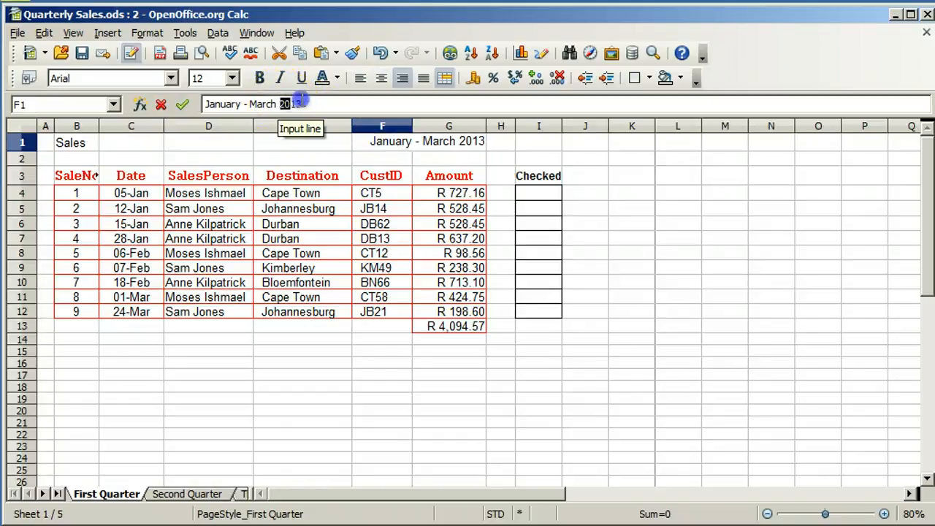
left_click(233, 78)
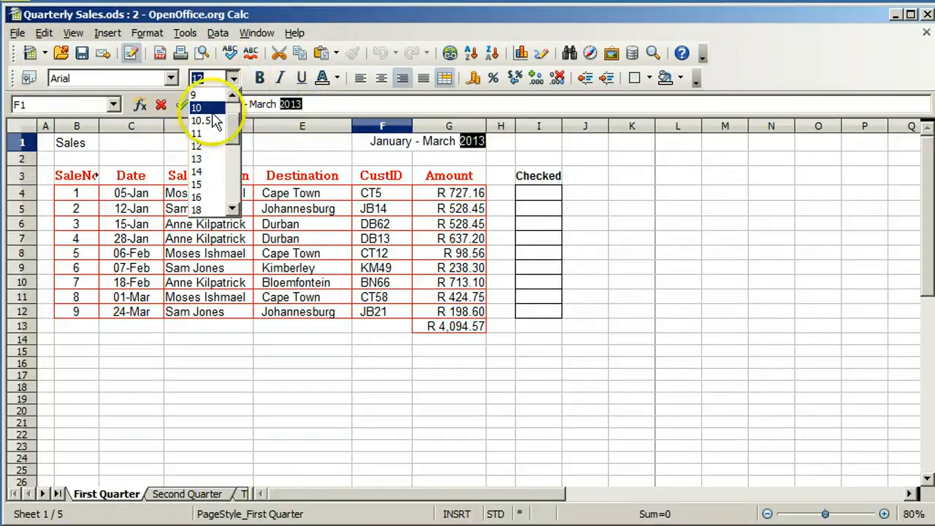
left_click(197, 159)
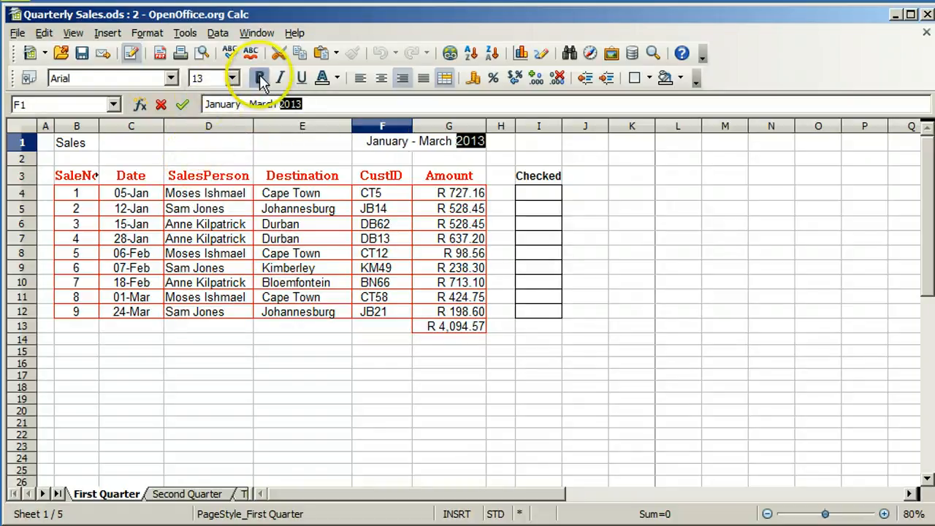
left_click(259, 76)
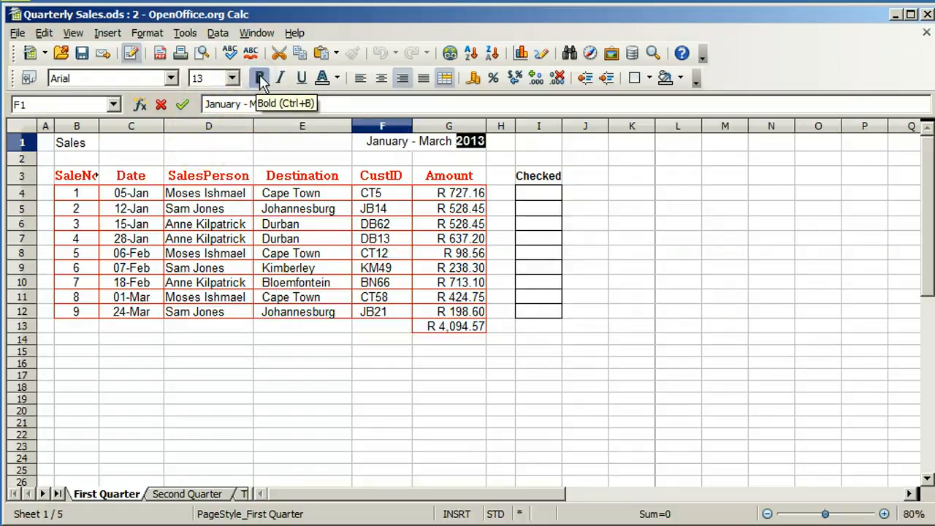
left_click(183, 108)
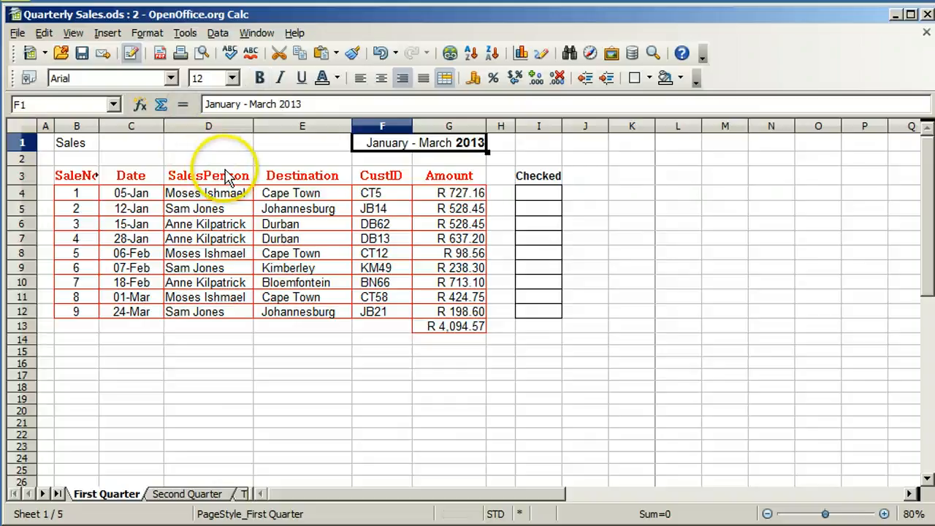
Choose Comic Sans MS, Bold, size 14 as the font for the Sales title in cell B1
left_click(79, 146)
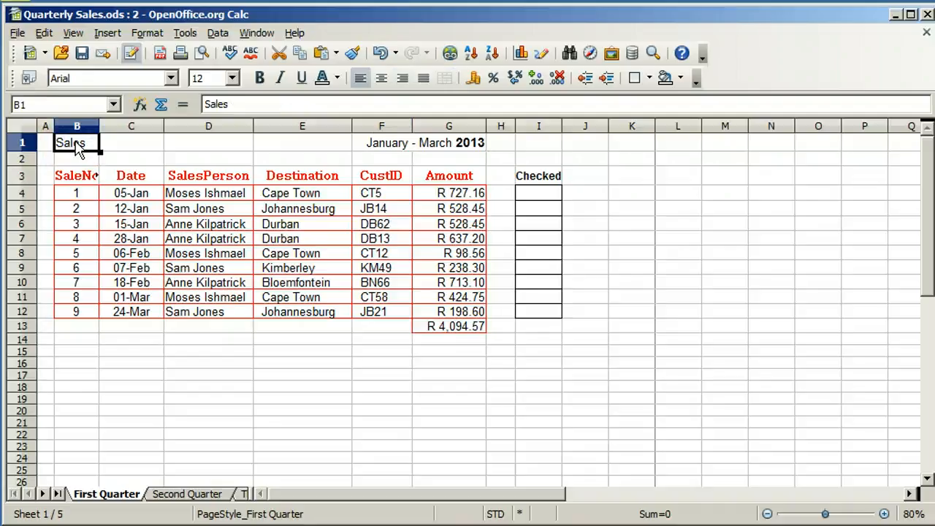
left_click(84, 152)
right_click(85, 151)
left_click(100, 187)
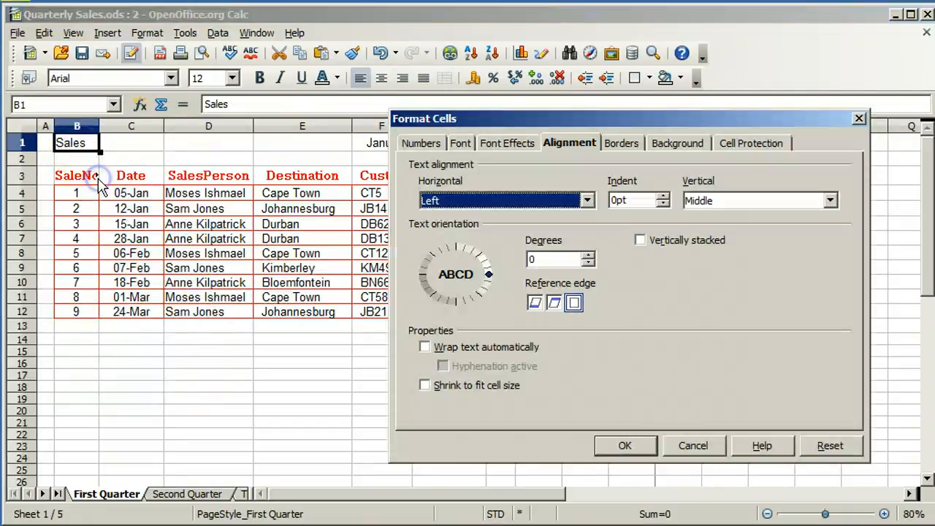
left_click(461, 144)
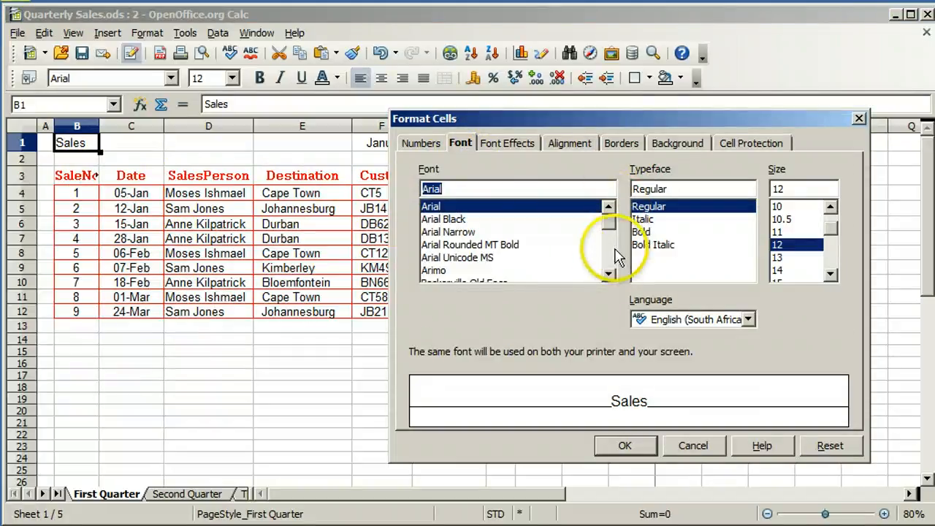
left_click(608, 275)
left_click_drag(608, 275, 611, 276)
left_click_drag(607, 208, 605, 214)
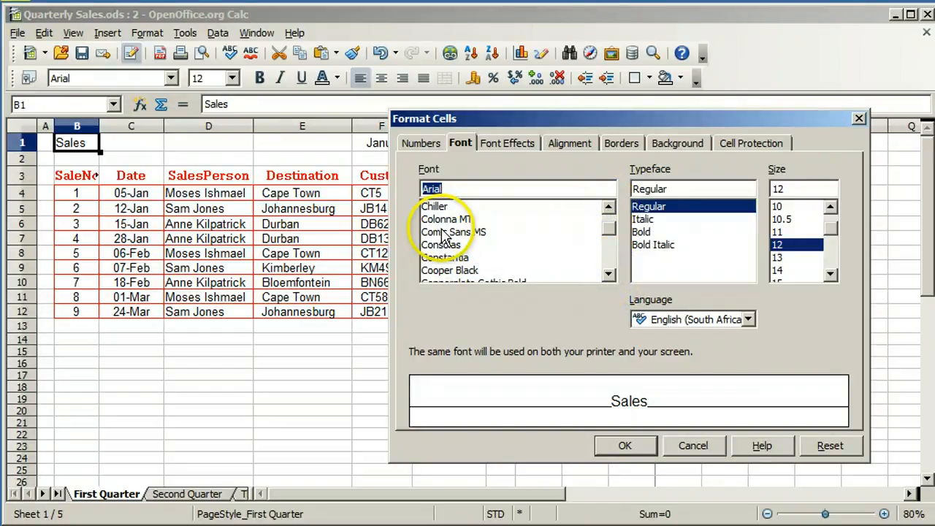
left_click(442, 233)
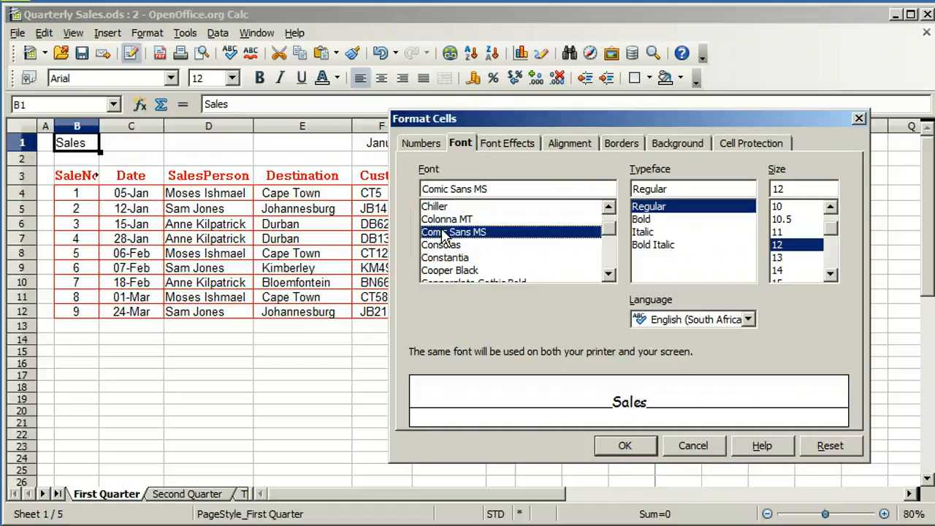
left_click(643, 219)
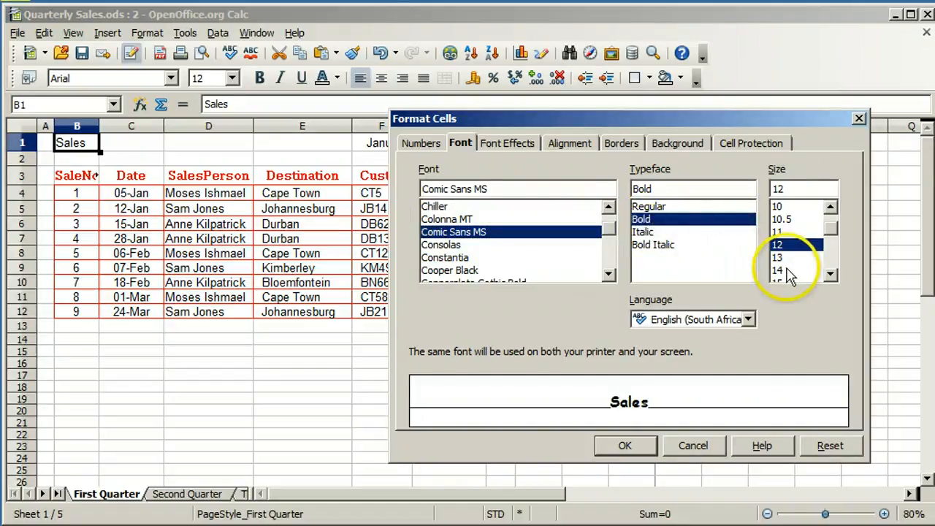
left_click(779, 271)
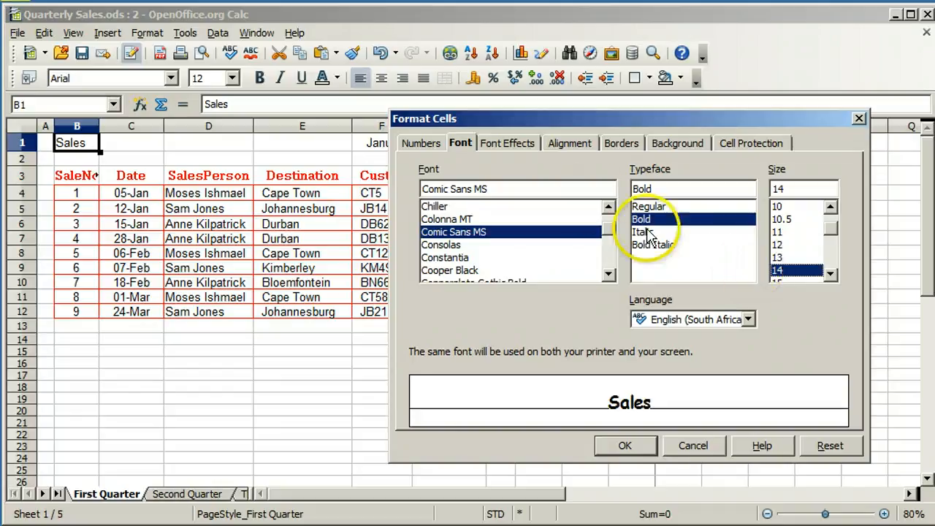
Set the Sales title's font color to Red and keep its relief at (Without)
left_click(504, 148)
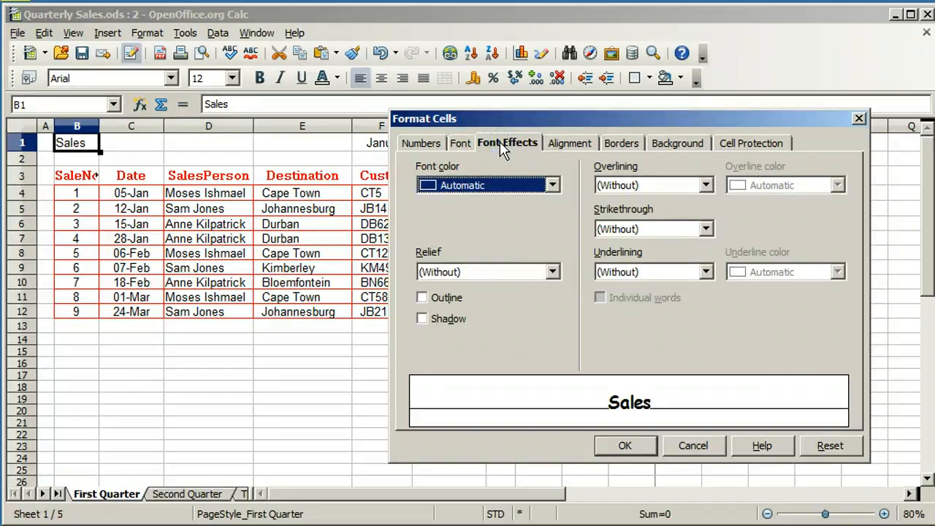
left_click(553, 184)
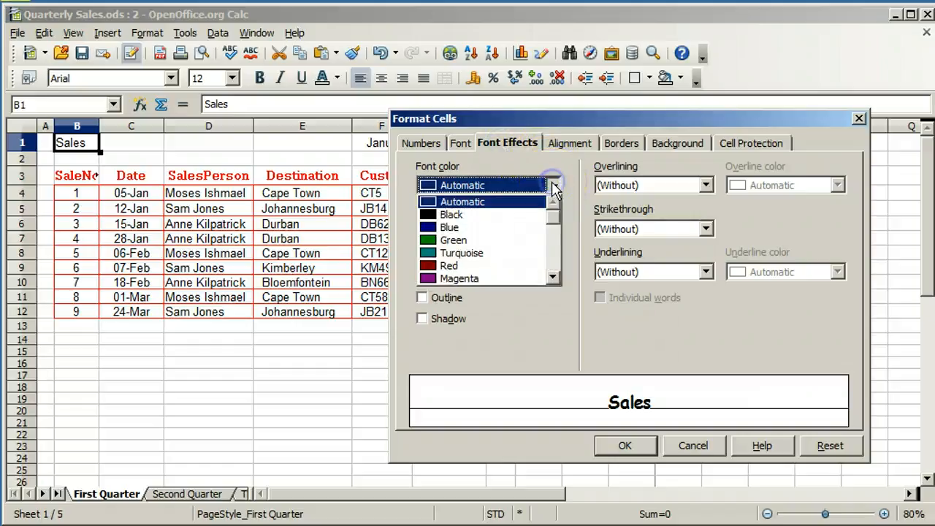
left_click(446, 266)
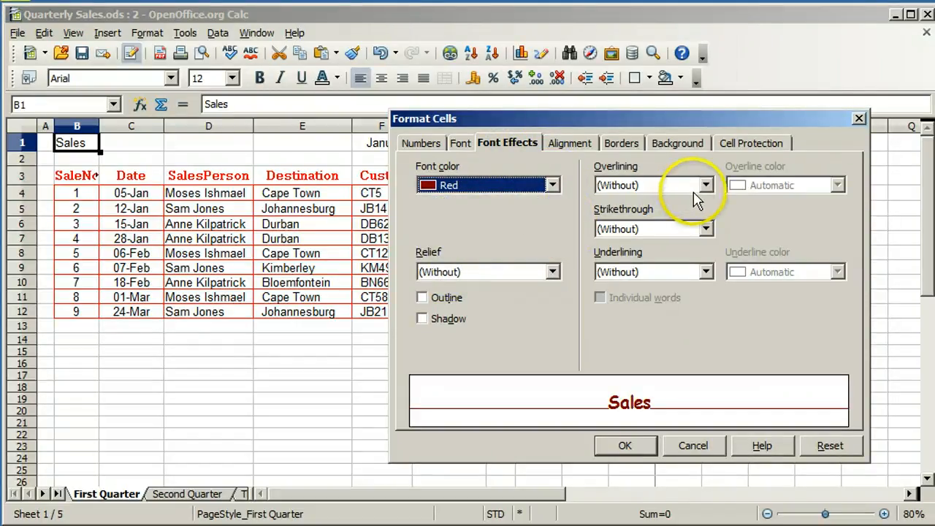
left_click(552, 272)
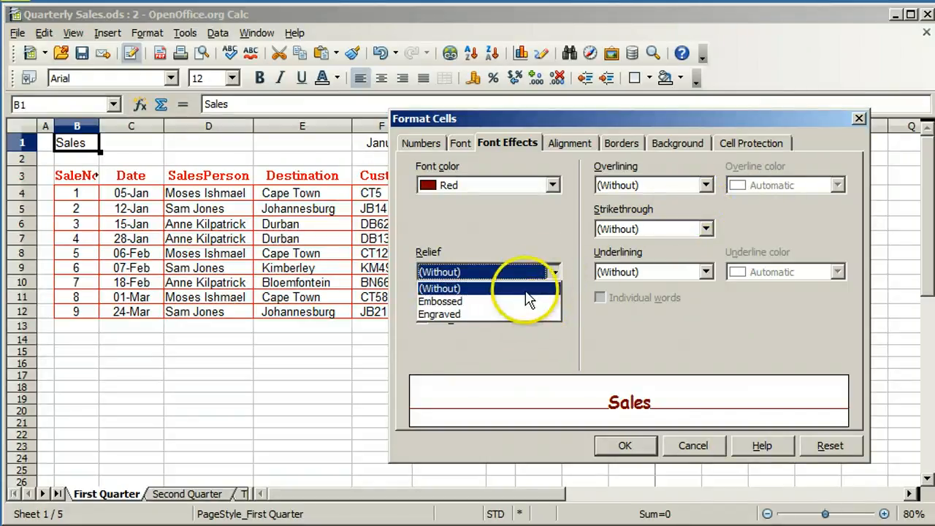
left_click(447, 289)
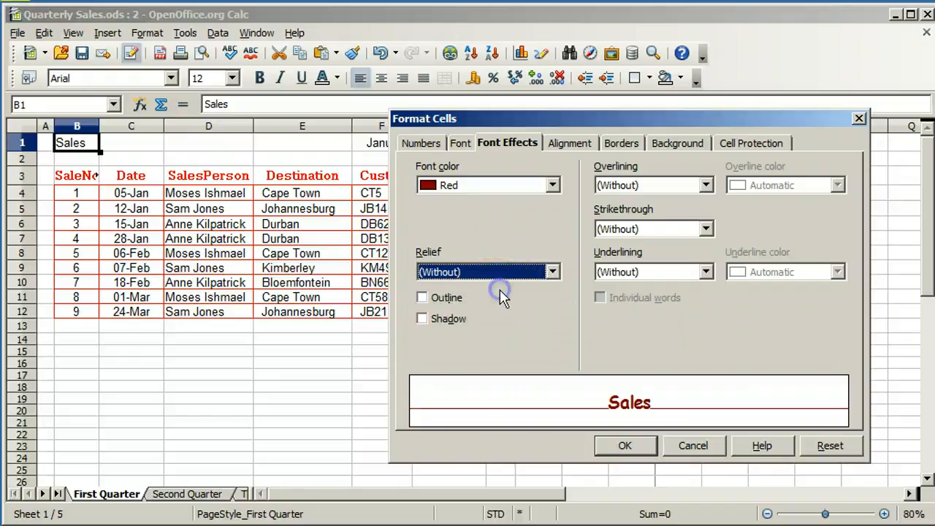
Give the Sales title a Double underline in Green and apply the cell formatting
left_click(707, 273)
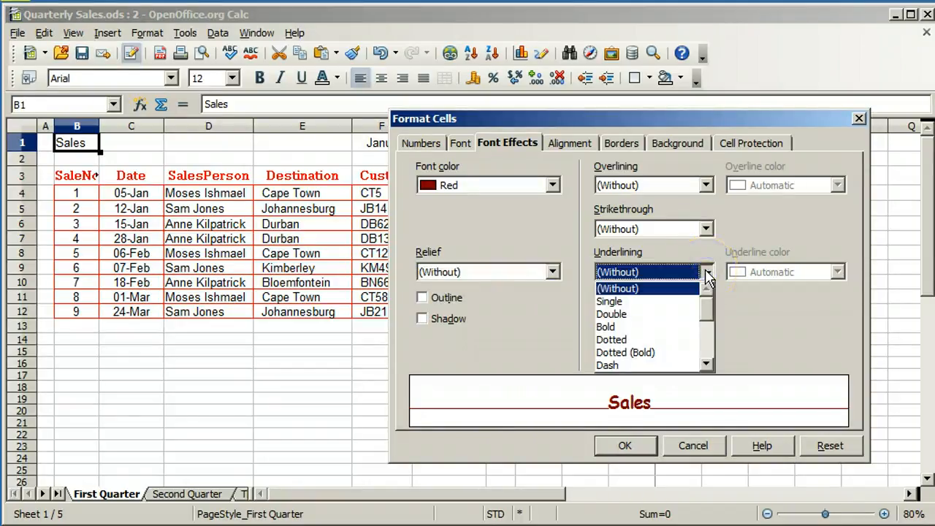
left_click(691, 314)
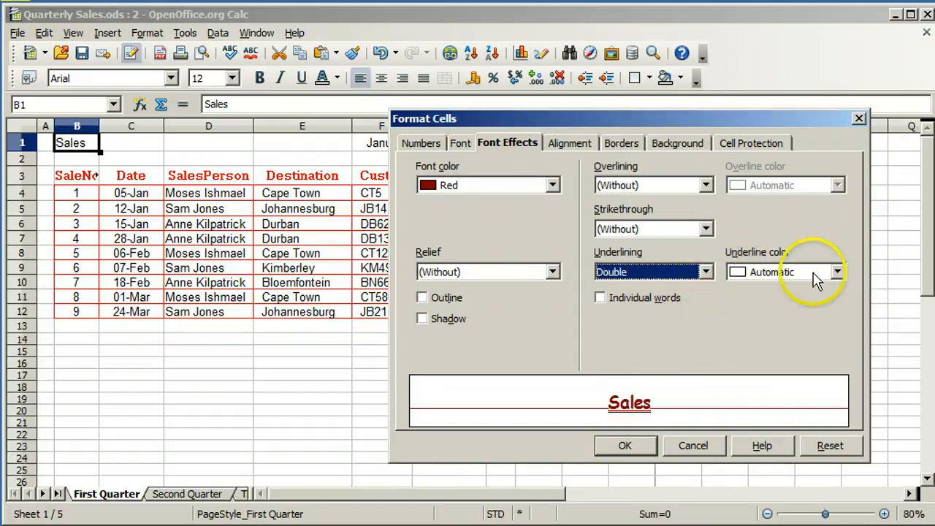
left_click(838, 273)
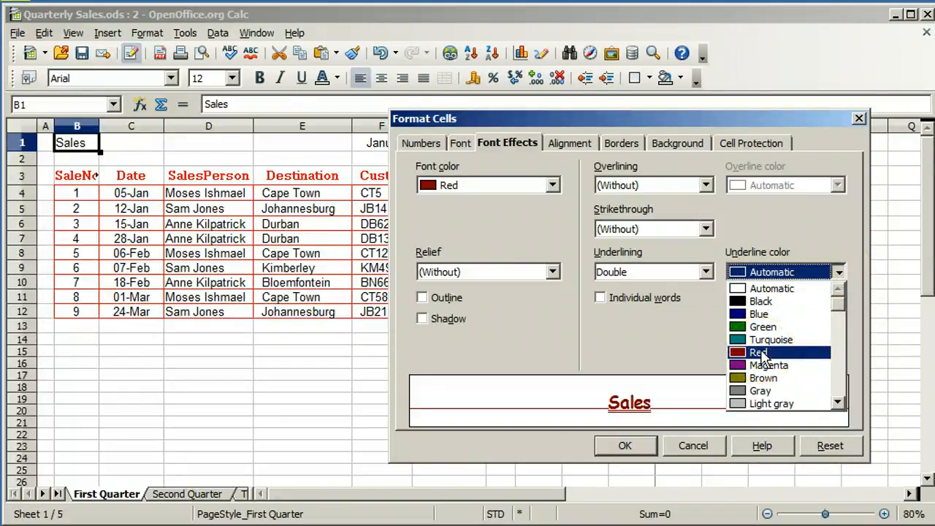
left_click(753, 328)
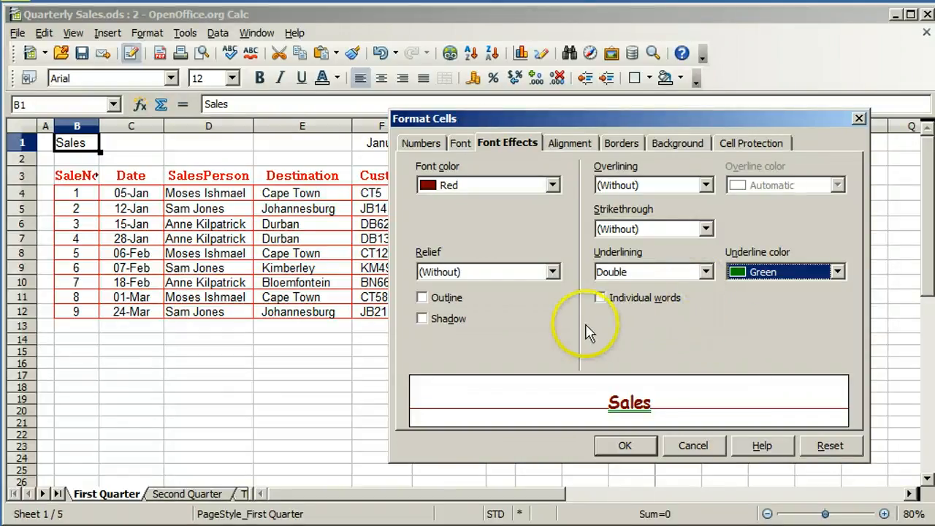
left_click(626, 447)
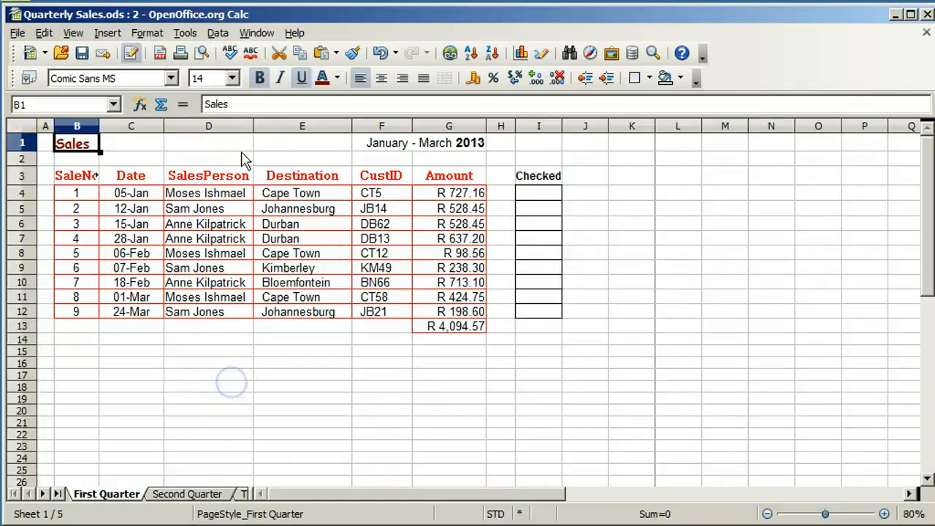
Enlarge the Sales title in B1, trying 16 pt before setting it to 22 pt
left_click(233, 78)
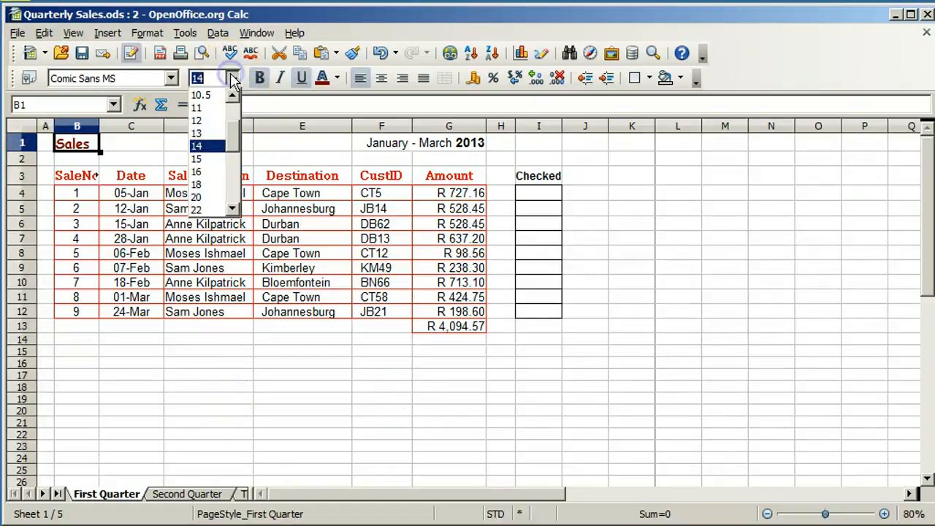
left_click(208, 174)
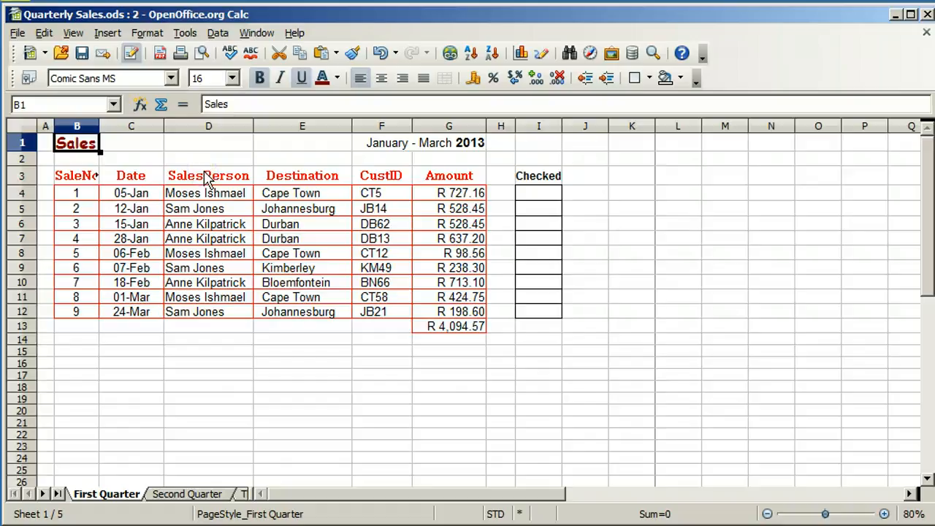
left_click(232, 78)
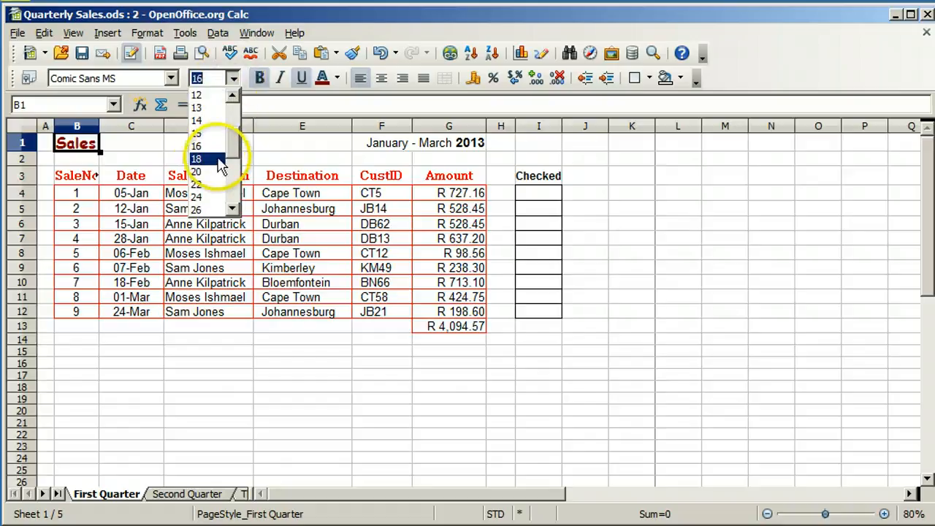
left_click(211, 185)
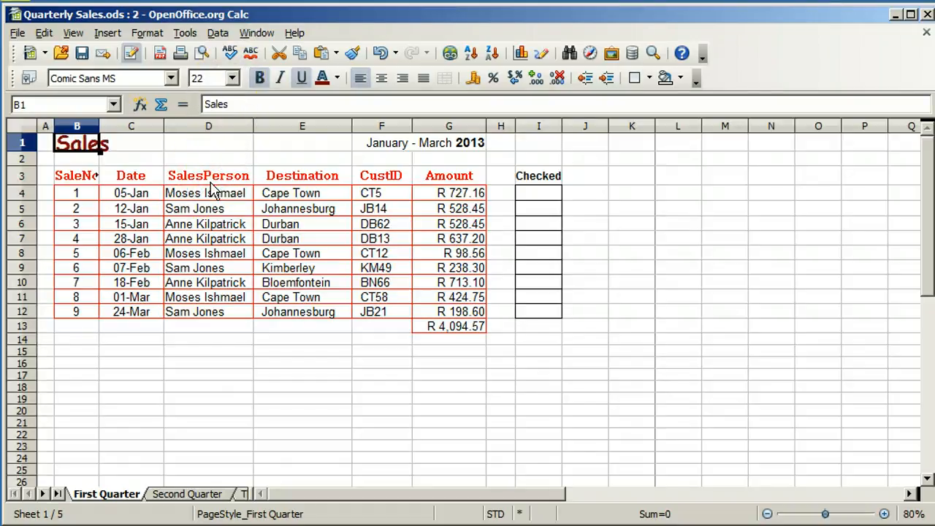
left_click(146, 350)
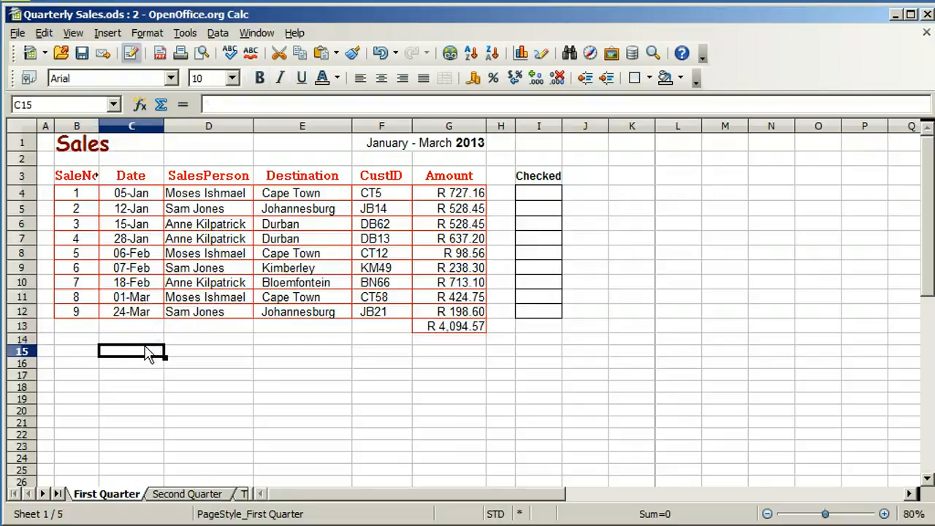
Fit the height of row 1 automatically to the enlarged Sales title
left_click(80, 144)
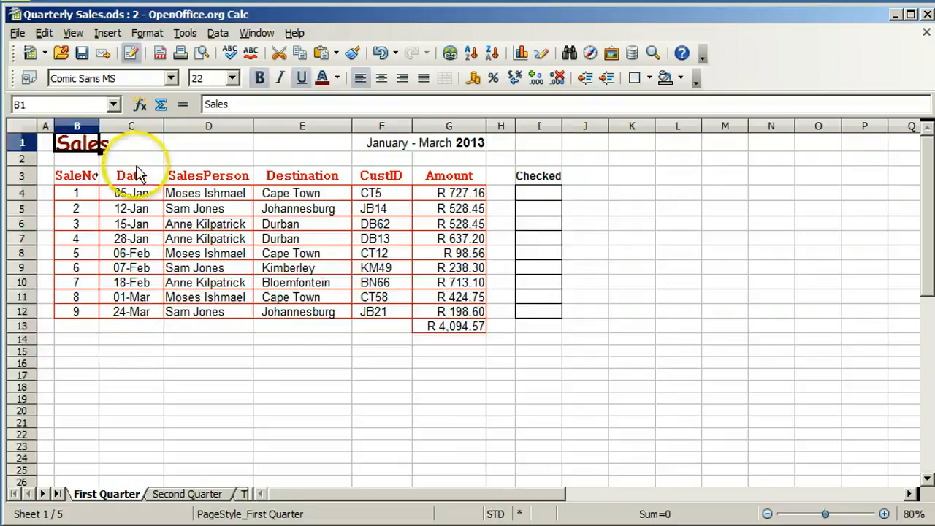
double_click(23, 152)
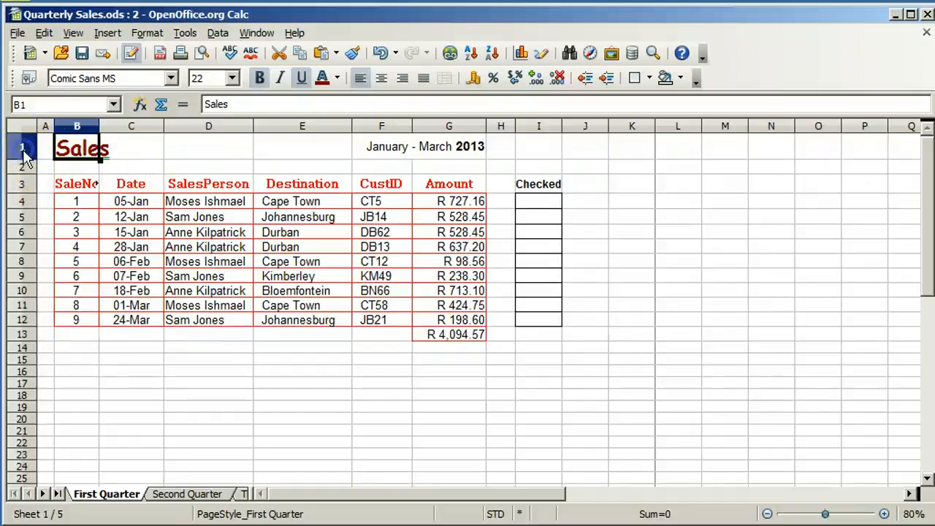
left_click(155, 169)
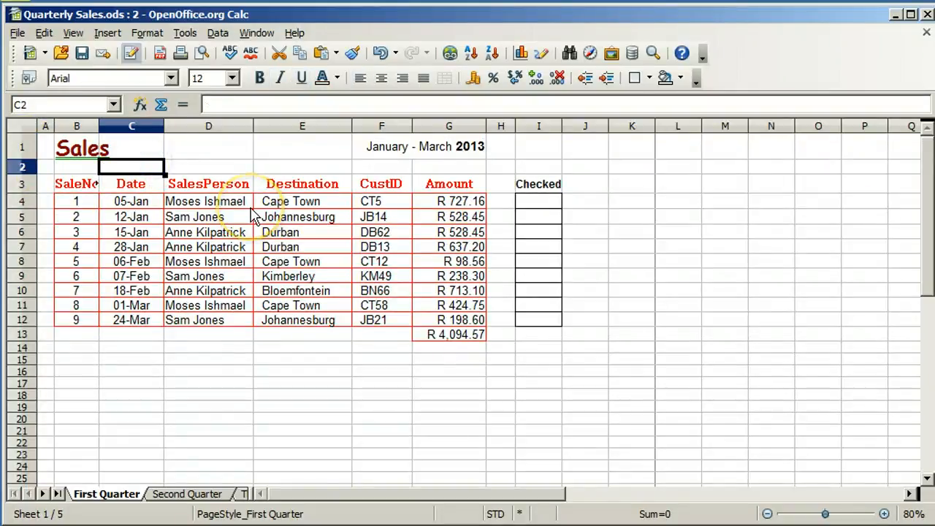